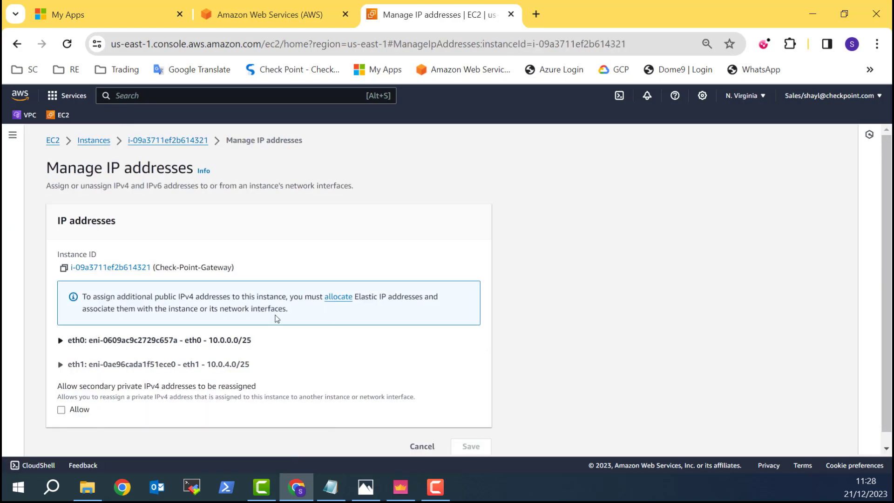
# - Expand the eth0 interface of Check-Point-Gateway and add two new private IPv4 address entries
pyautogui.click(60, 341)
pyautogui.scroll(-3, 244, 317)
pyautogui.click(143, 318)
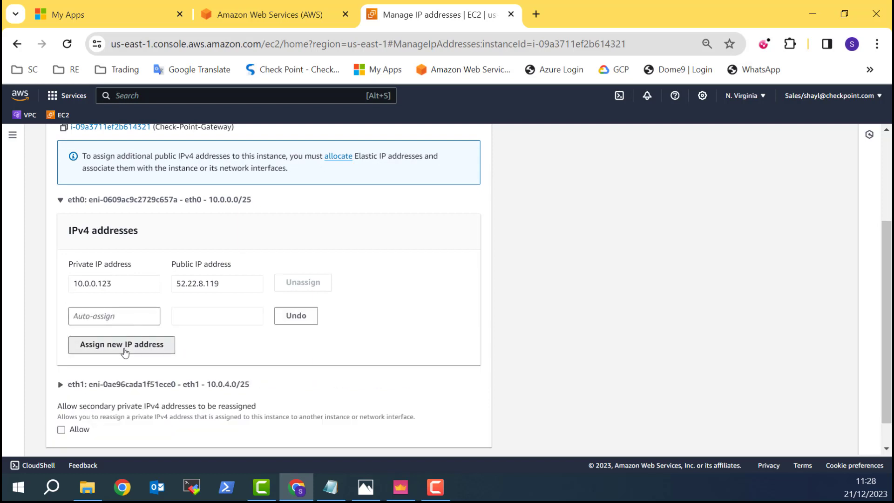
pyautogui.click(124, 350)
pyautogui.doubleClick(127, 283)
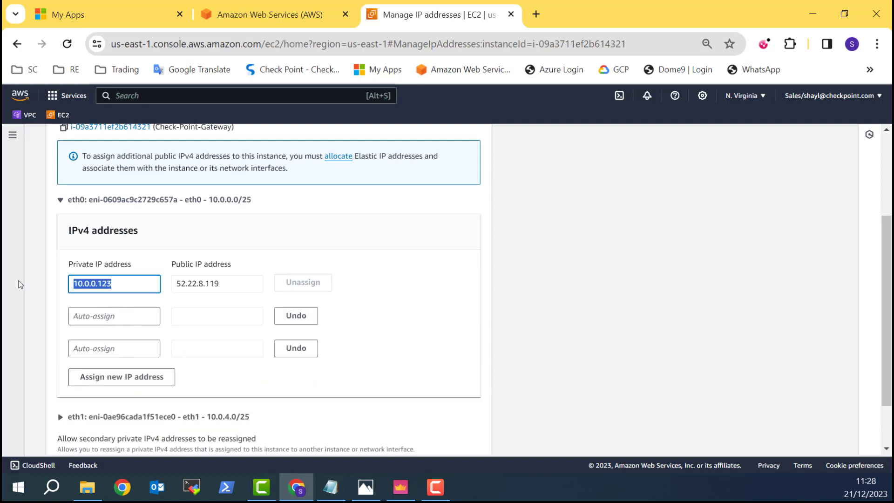
pyautogui.click(87, 317)
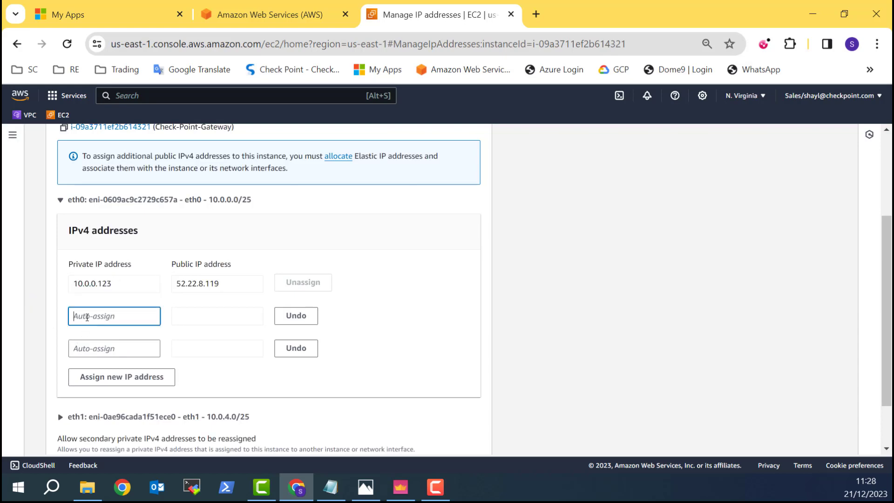
pyautogui.write('3.218.140.168')
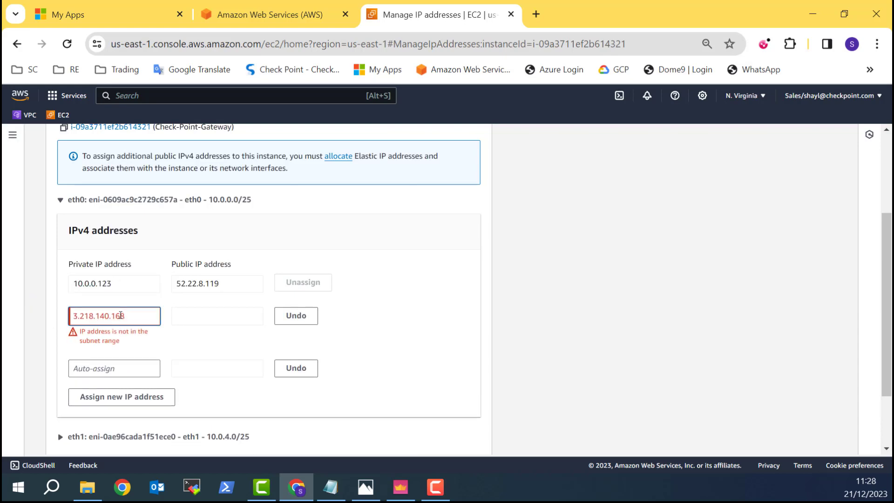
pyautogui.moveTo(132, 317); pyautogui.dragTo(3, 307)
pyautogui.press('BackSpace')
# - Fill the two new eth0 private address entries with 10.0.0.124 and 10.0.0.125, reusing the copied primary private address
pyautogui.moveTo(135, 284); pyautogui.dragTo(10, 282)
pyautogui.hotkey('ctrl', 'c')
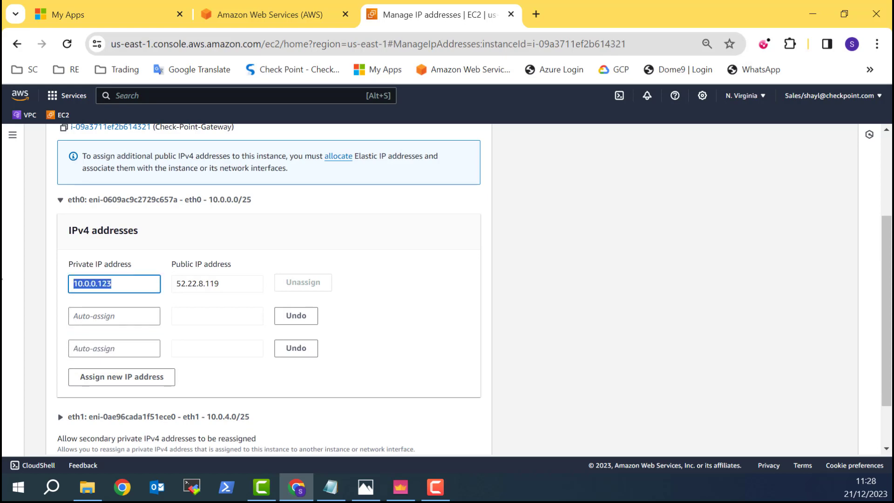
pyautogui.click(96, 316)
pyautogui.hotkey('ctrl', 'v')
pyautogui.press('Tab')
pyautogui.press('Tab')
pyautogui.hotkey('ctrl', 'v')
pyautogui.moveTo(107, 320); pyautogui.dragTo(116, 321)
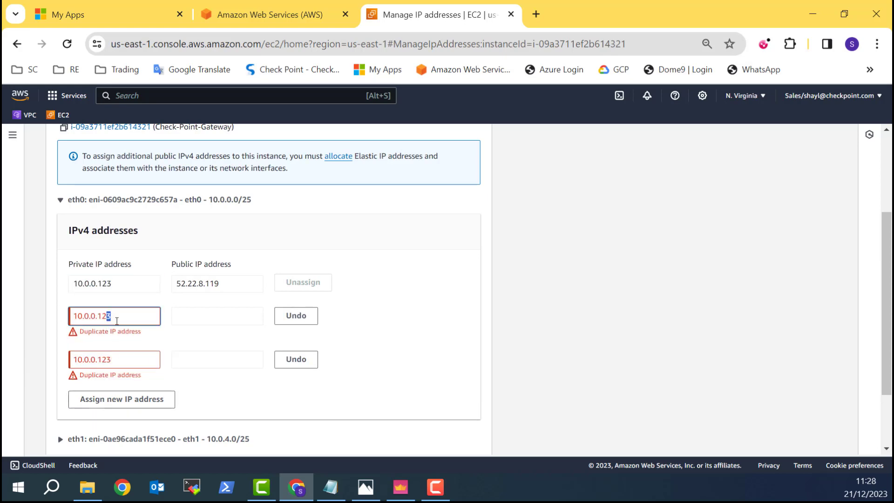
pyautogui.write('4')
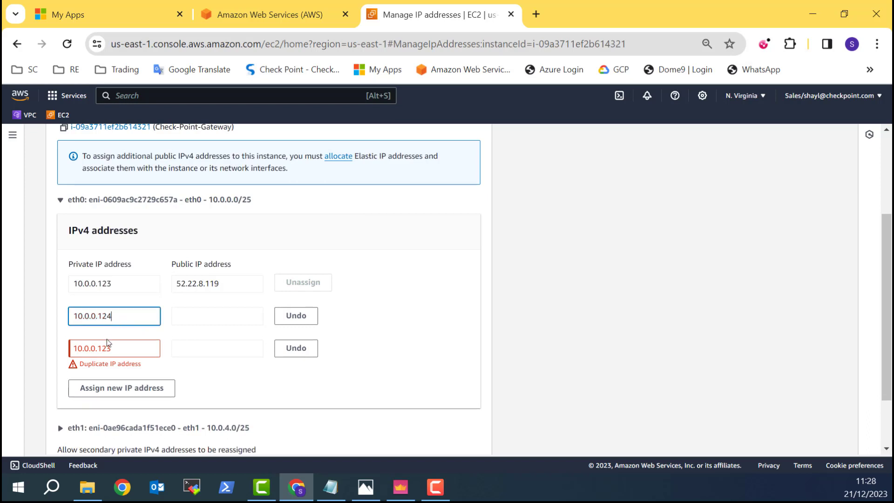
pyautogui.moveTo(110, 348); pyautogui.dragTo(107, 349)
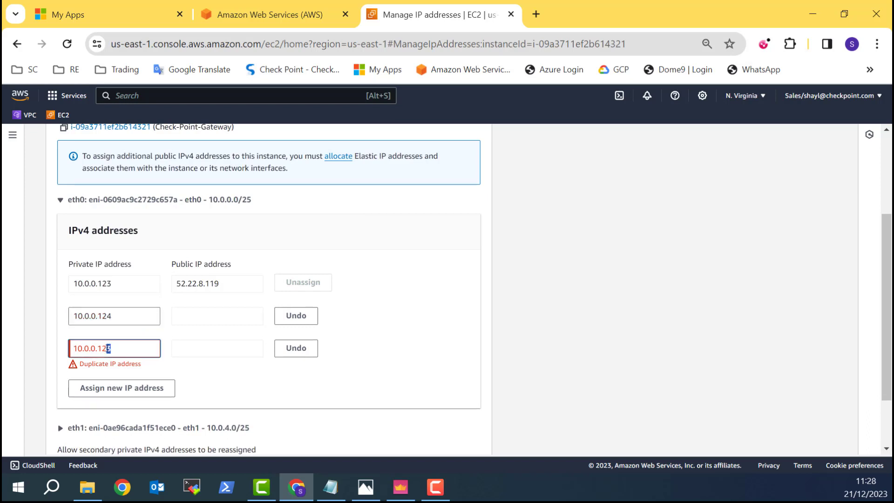
pyautogui.write('5')
pyautogui.click(227, 369)
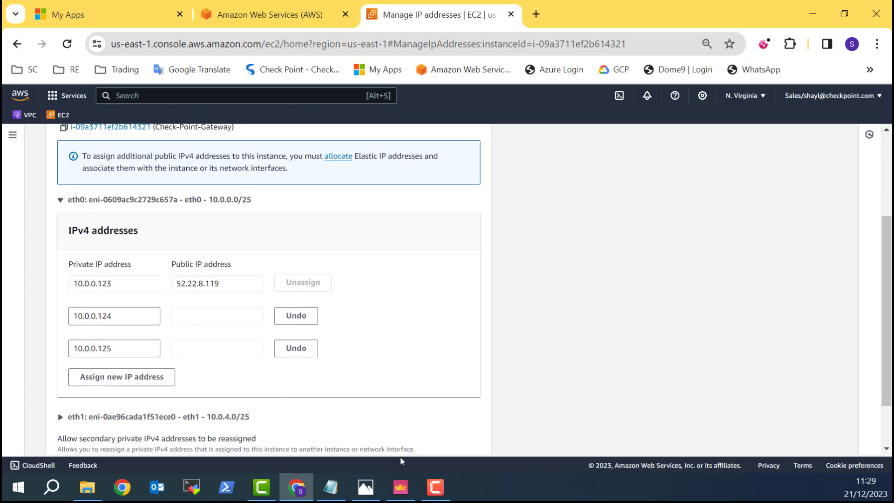
# - Save the gateway's new IP address assignments and confirm the change
pyautogui.scroll(-2, 360, 378)
pyautogui.click(477, 435)
pyautogui.click(595, 348)
# - Switch to Notepad and list the private addresses 10.0.0.124 and 10.0.0.125 on separate lines
pyautogui.click(331, 487)
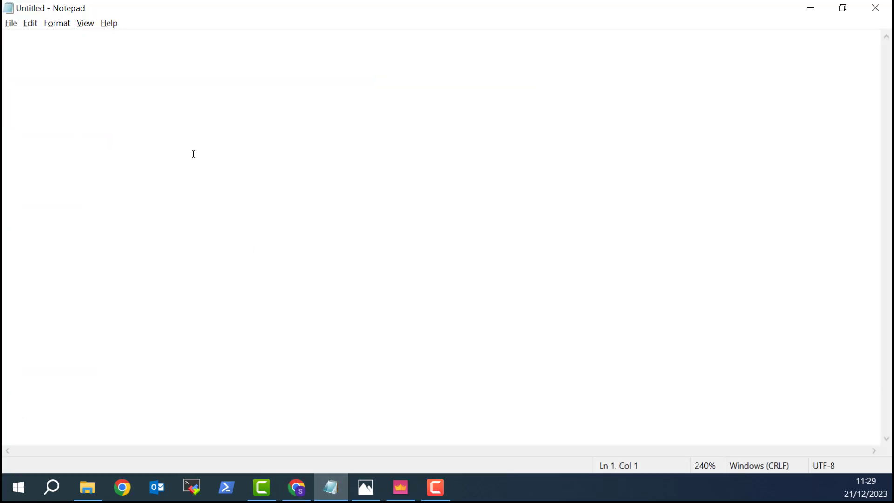
pyautogui.hotkey('ctrl', 'v')
pyautogui.press('Return')
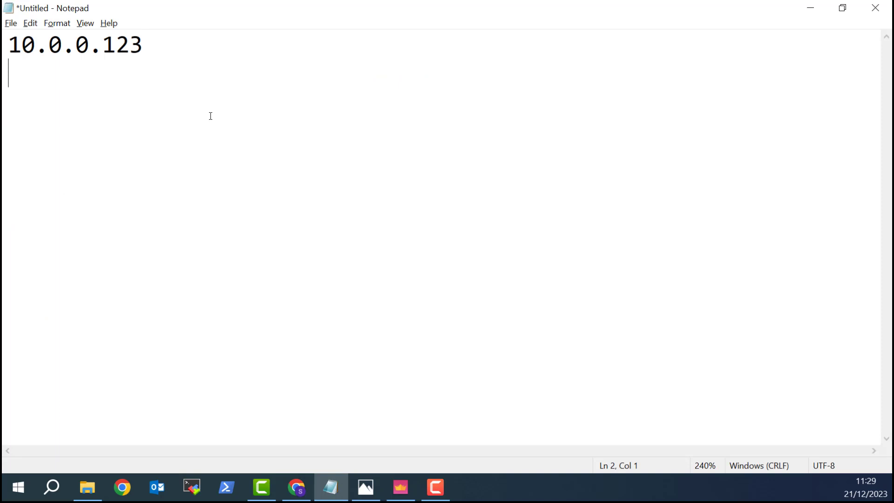
pyautogui.hotkey('ctrl', 'v')
pyautogui.moveTo(131, 44); pyautogui.dragTo(144, 74)
pyautogui.write('4')
pyautogui.write('5')
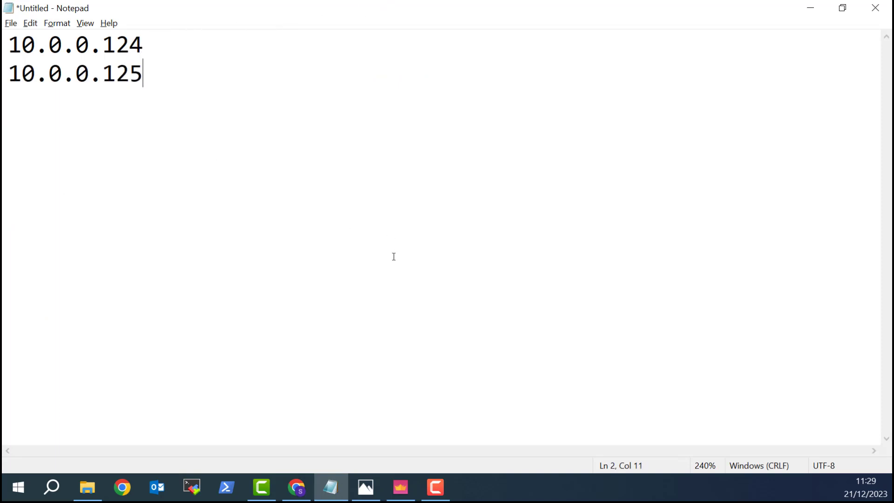
# - Return to the EC2 console in Chrome, open Elastic IPs, and allocate an address from Amazon's IPv4 pool in us-east-1
pyautogui.hotkey('alt', 'Tab')
pyautogui.scroll(-3, 129, 334)
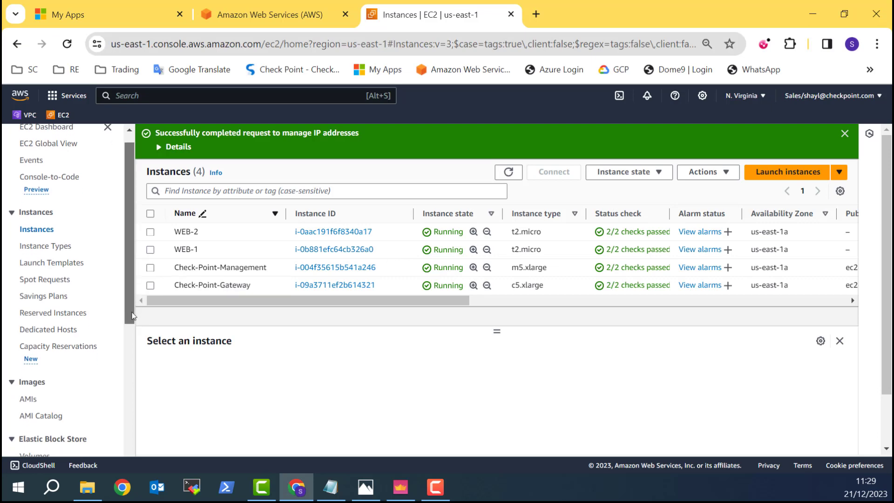
pyautogui.moveTo(129, 333); pyautogui.dragTo(117, 408)
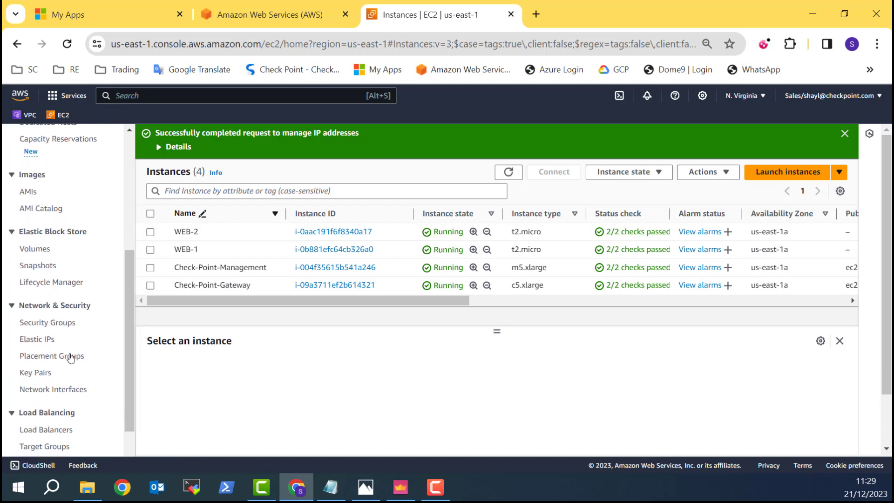
pyautogui.click(33, 340)
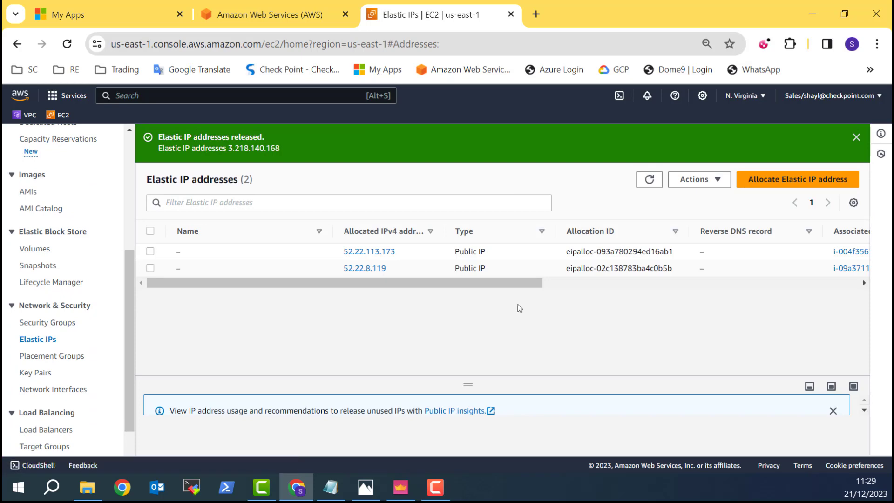
pyautogui.click(788, 182)
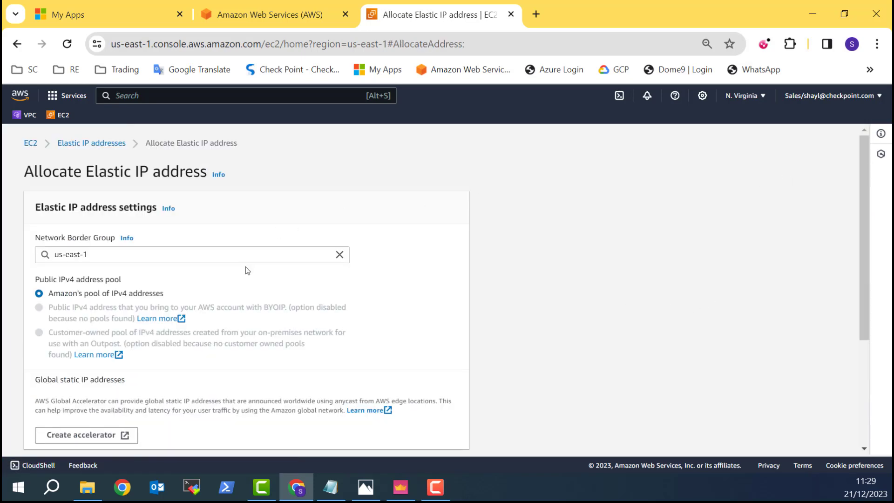
pyautogui.scroll(-3, 248, 269)
pyautogui.scroll(-1, 267, 397)
pyautogui.click(448, 435)
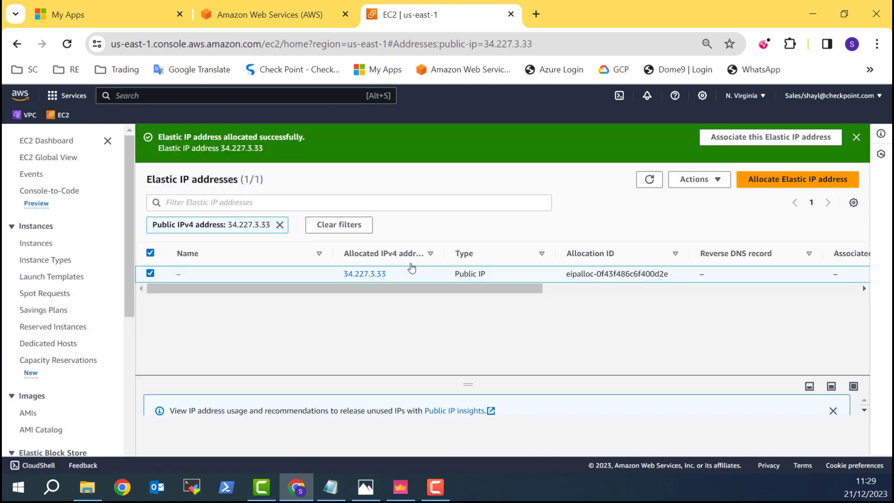
# - Copy the newly allocated Elastic IP 34.227.3.33 into Notepad beside 10.0.0.124
pyautogui.moveTo(386, 274); pyautogui.dragTo(334, 278)
pyautogui.hotkey('ctrl', 'c')
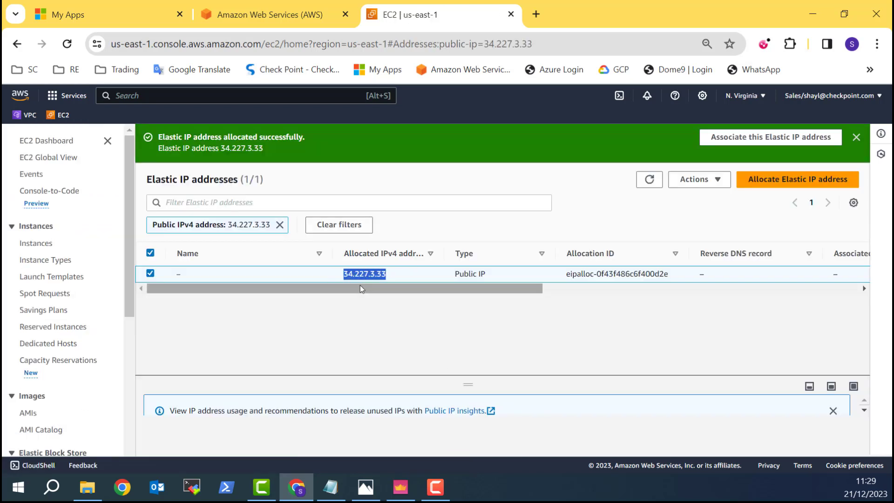
pyautogui.hotkey('alt', 'Tab')
pyautogui.click(196, 46)
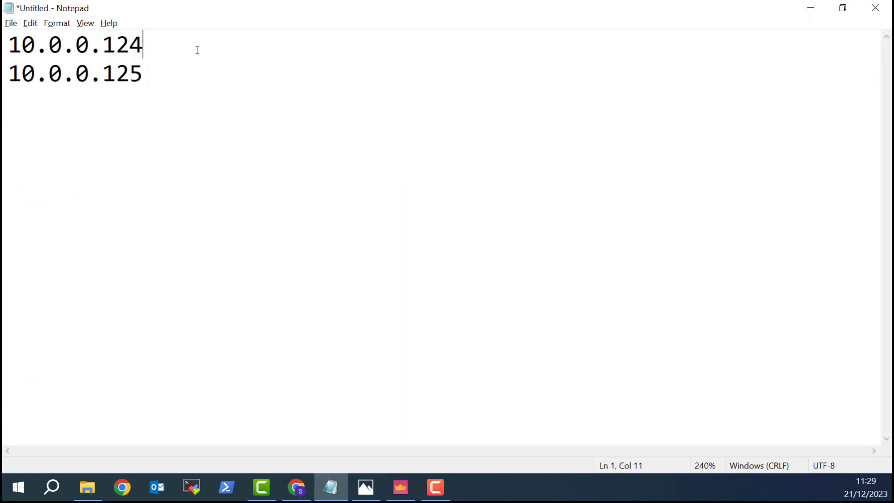
pyautogui.hotkey('ctrl', 'v')
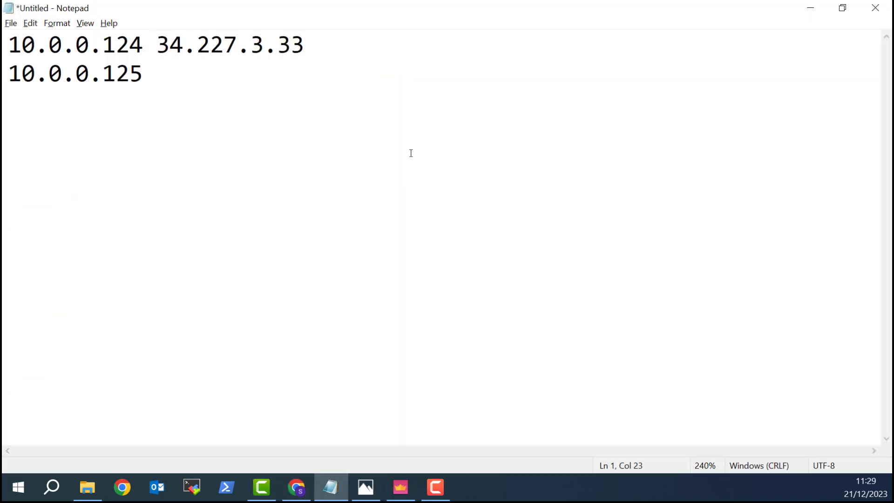
# - Back in the EC2 console, allocate a second Elastic IP address with the default us-east-1 settings
pyautogui.hotkey('alt', 'Tab')
pyautogui.click(845, 181)
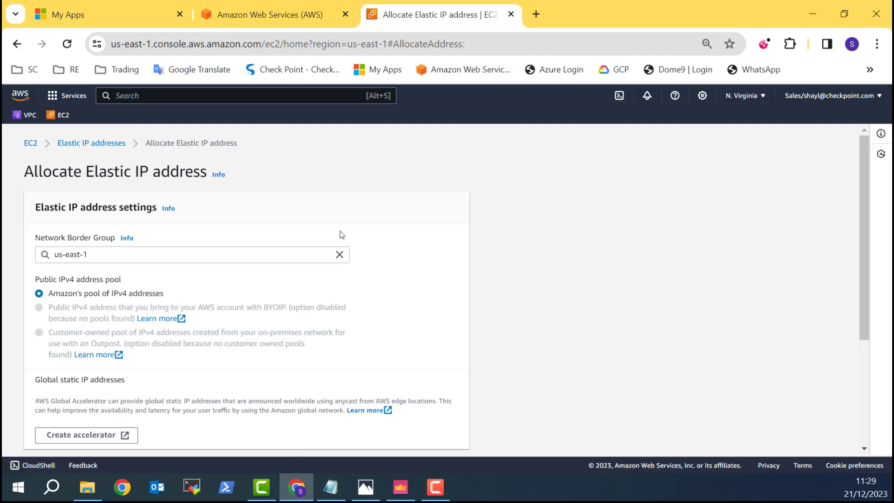
pyautogui.scroll(-5, 239, 337)
pyautogui.click(442, 435)
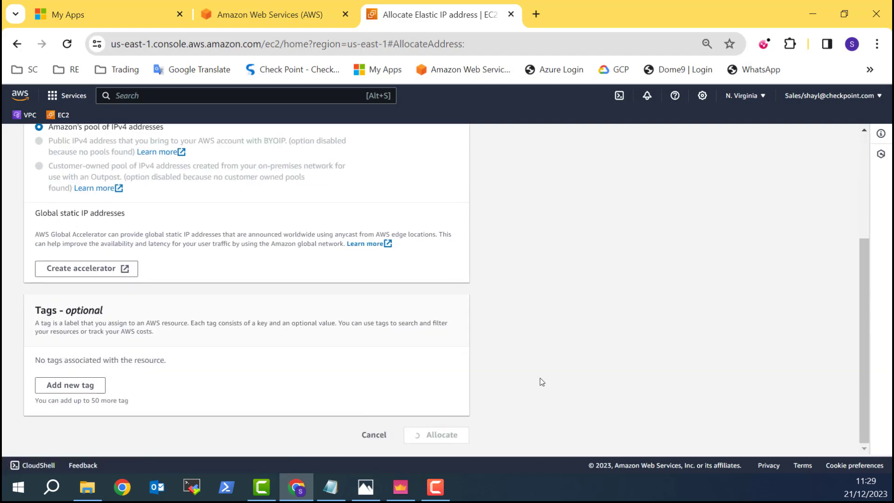
# - Copy the second Elastic IP 44.217.2.209 into Notepad beside 10.0.0.125
pyautogui.moveTo(393, 274); pyautogui.dragTo(345, 274)
pyautogui.hotkey('ctrl', 'c')
pyautogui.hotkey('alt', 'Tab')
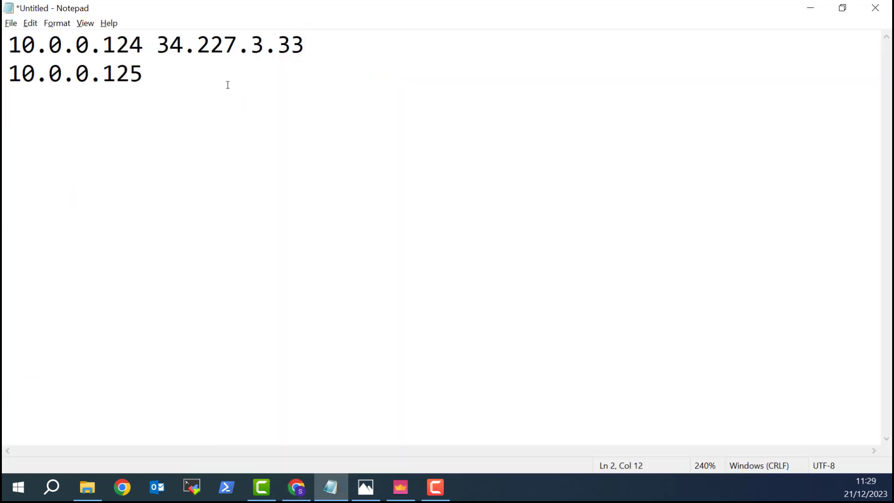
pyautogui.hotkey('ctrl', 'v')
# - Back in the EC2 console, start associating Elastic IP 44.217.2.209 and set the resource type to Network interface
pyautogui.hotkey('alt', 'Tab')
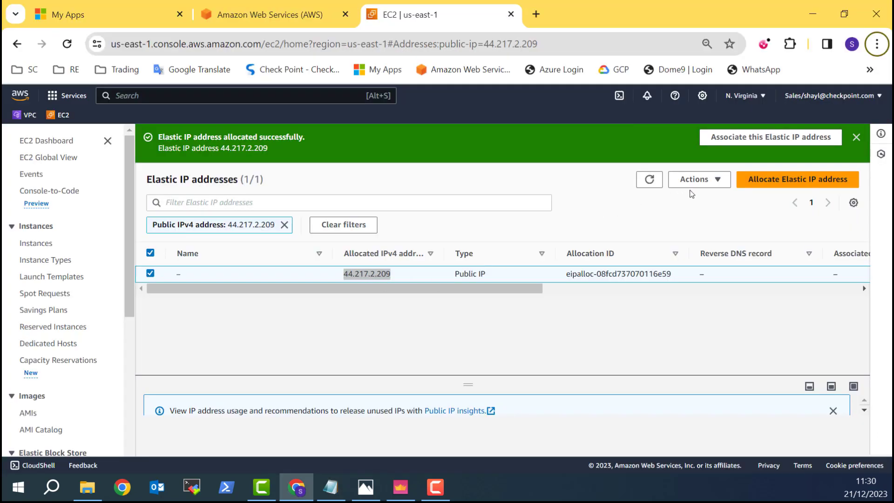
pyautogui.click(708, 179)
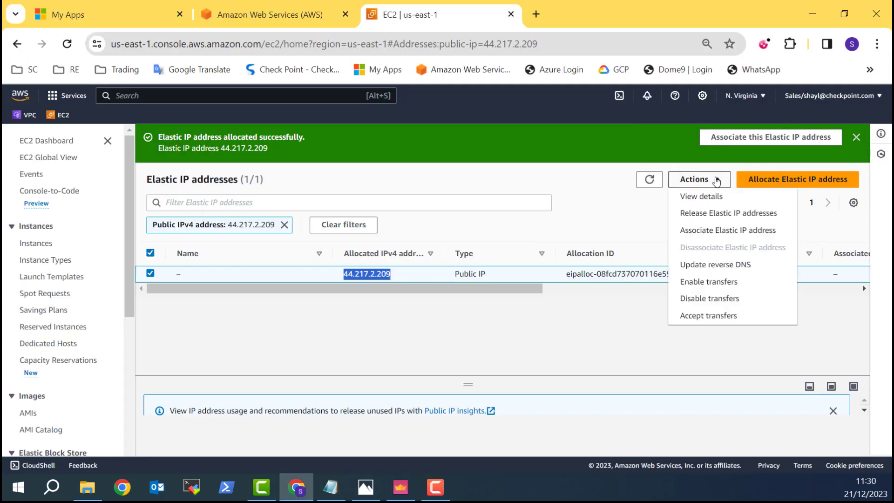
pyautogui.click(726, 230)
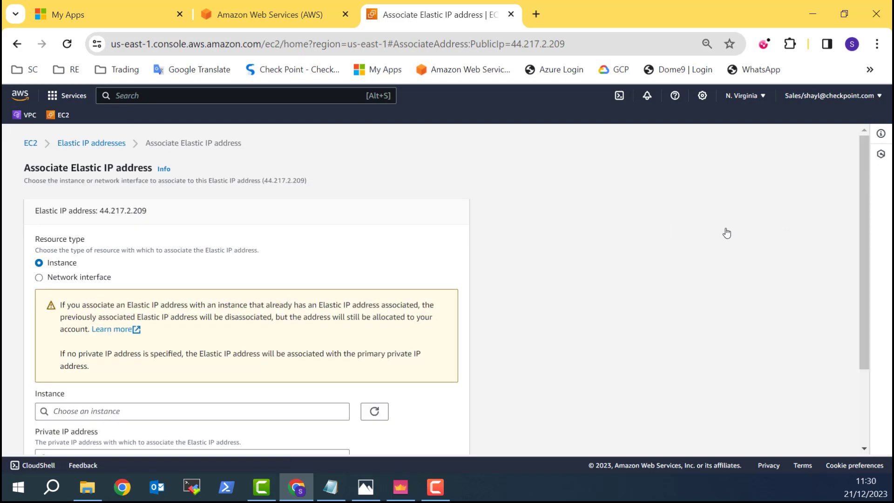
pyautogui.scroll(1, 186, 295)
pyautogui.click(39, 278)
pyautogui.scroll(-2, 133, 321)
pyautogui.scroll(2, 139, 353)
pyautogui.scroll(-2, 141, 365)
pyautogui.scroll(2, 135, 389)
pyautogui.scroll(-2, 139, 383)
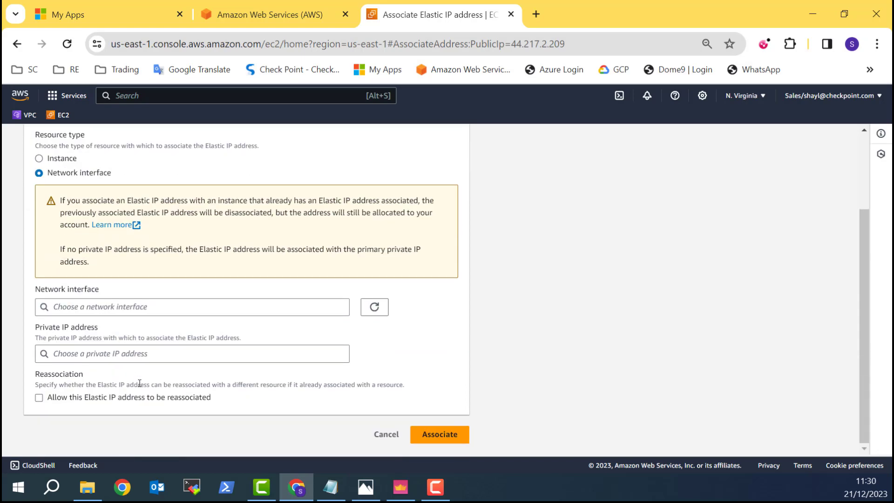
# - Associate the Elastic IP with the Check-Point-Gateway2_ExternalNetworkInterface and private IP address 10.0.0.125
pyautogui.click(189, 305)
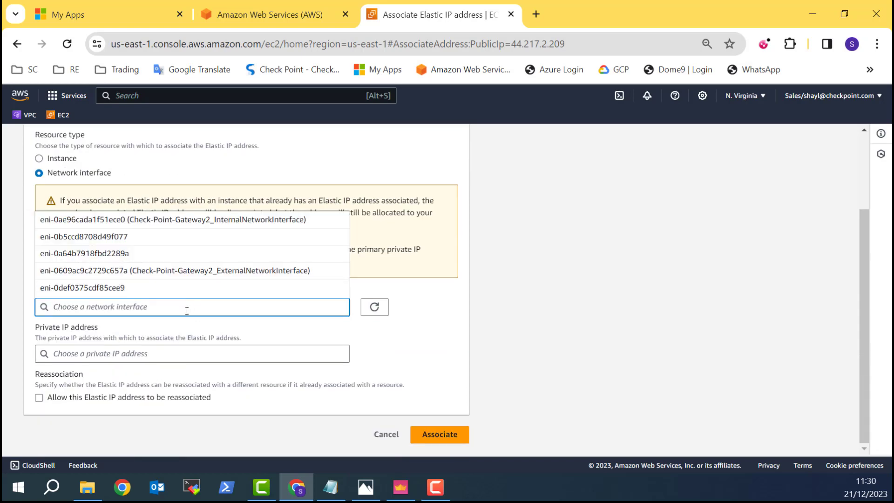
pyautogui.click(235, 274)
pyautogui.click(145, 352)
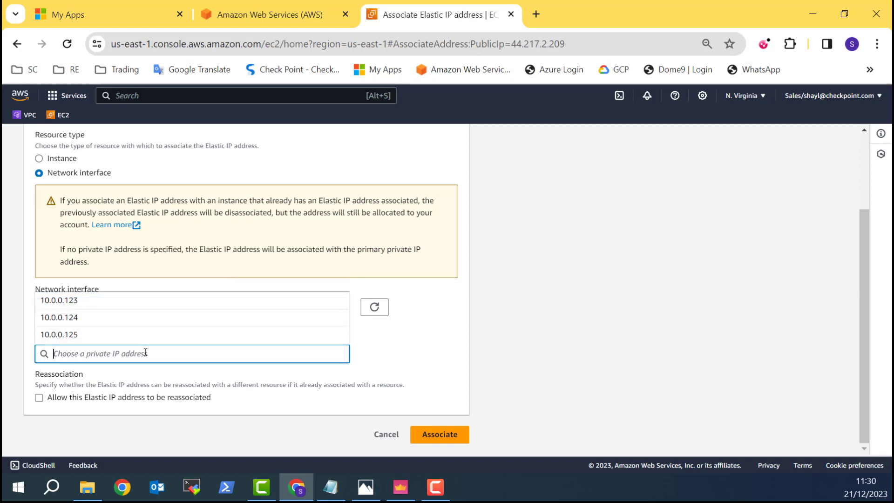
pyautogui.click(73, 334)
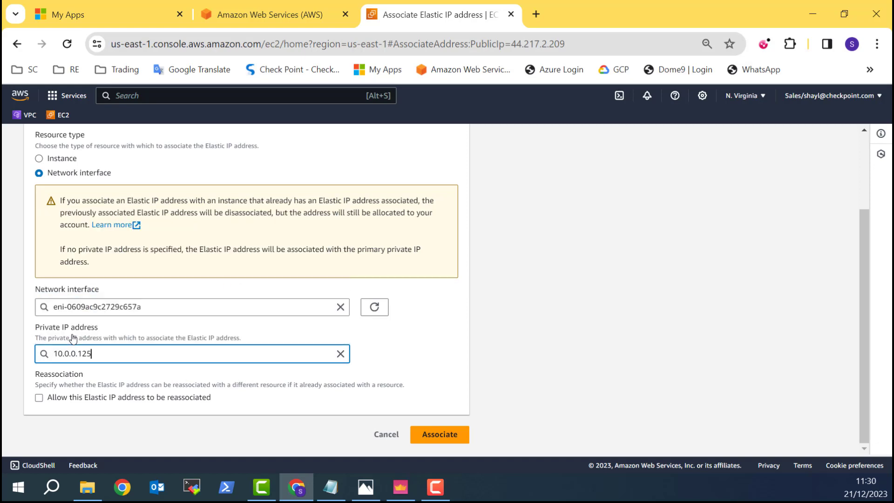
pyautogui.click(427, 434)
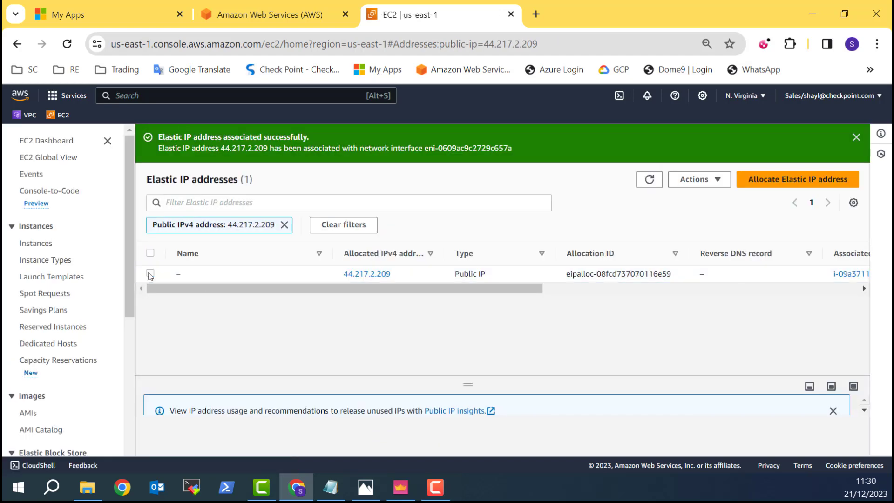
# - Clear the Elastic IP filter, select address 34.227.3.33, and check its paired private IP in Notepad
pyautogui.click(284, 224)
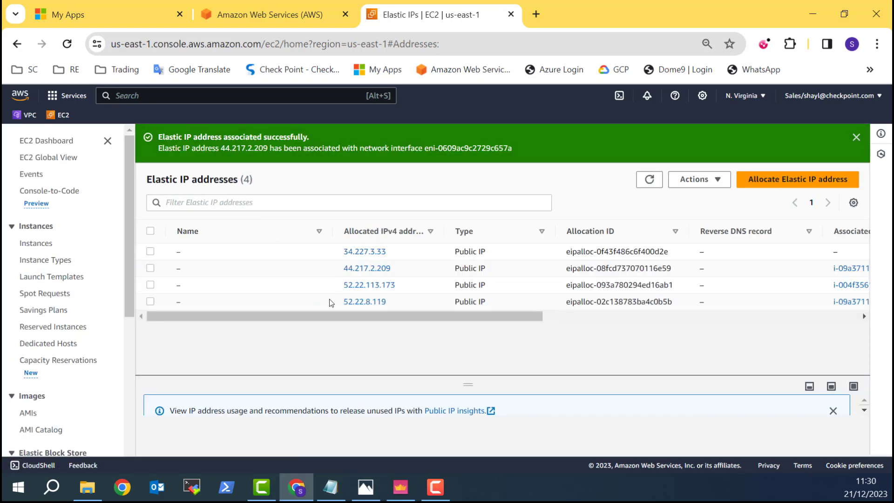
pyautogui.moveTo(353, 315); pyautogui.dragTo(308, 334)
pyautogui.moveTo(395, 255); pyautogui.dragTo(343, 252)
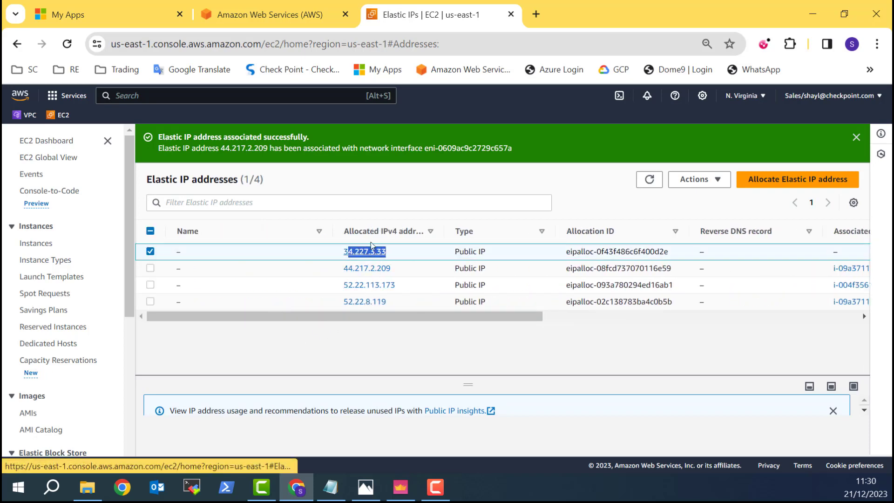
pyautogui.hotkey('alt', 'Tab')
pyautogui.moveTo(298, 51); pyautogui.dragTo(264, 49)
pyautogui.click(296, 487)
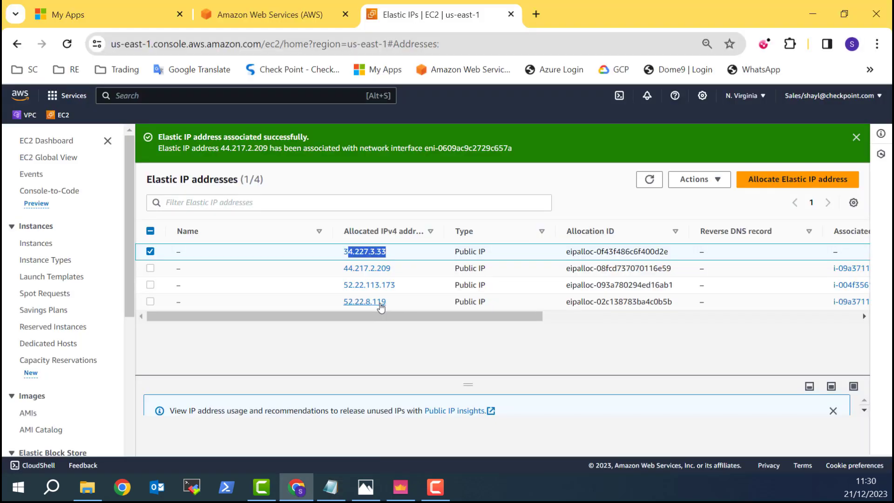
# - Start associating Elastic IP 34.227.3.33 and set the resource type to Network interface
pyautogui.click(719, 180)
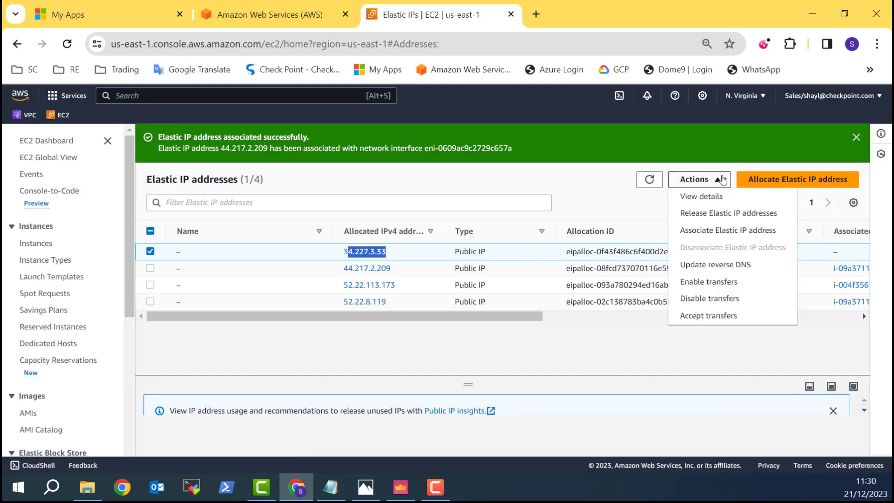
pyautogui.click(728, 230)
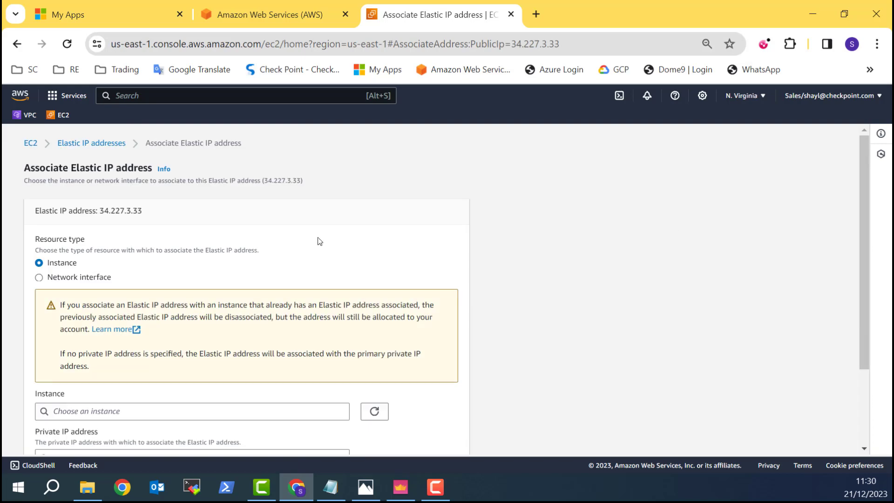
pyautogui.scroll(-2, 385, 240)
pyautogui.click(131, 342)
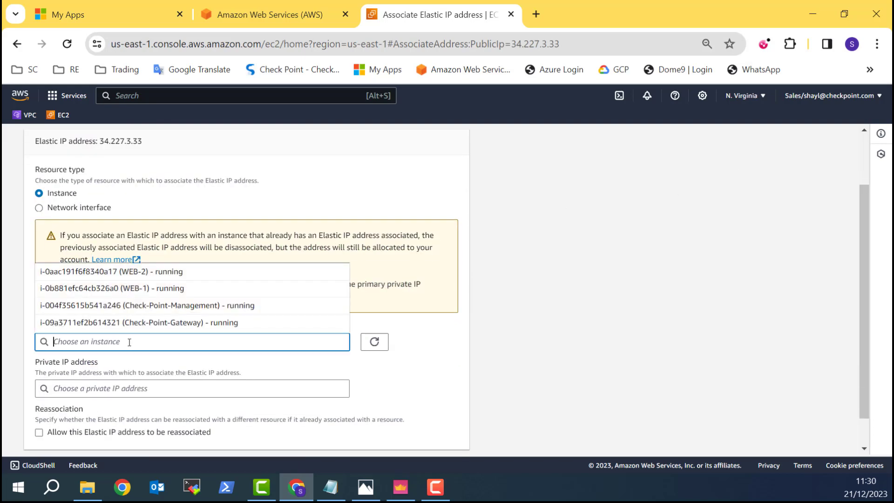
pyautogui.click(39, 208)
# - Associate the Elastic IP with Check-Point-Gateway2_ExternalNetworkInterface and private IP address 10.0.0.124
pyautogui.click(112, 341)
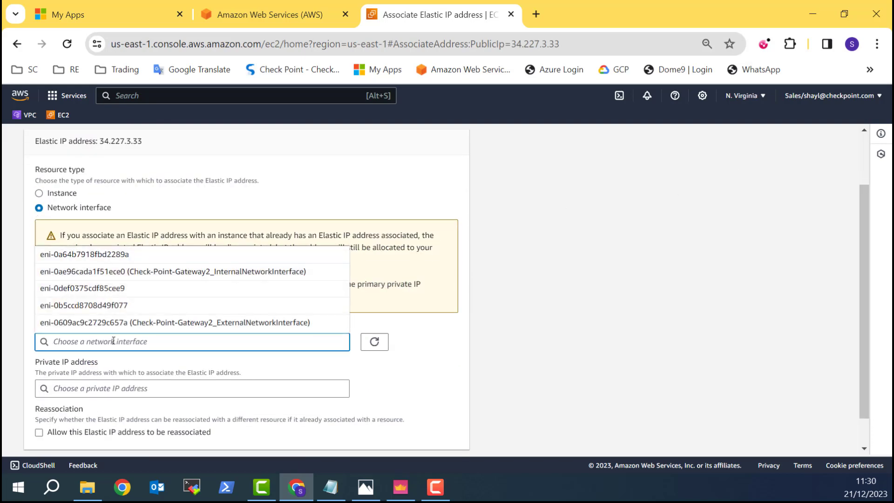
pyautogui.click(158, 325)
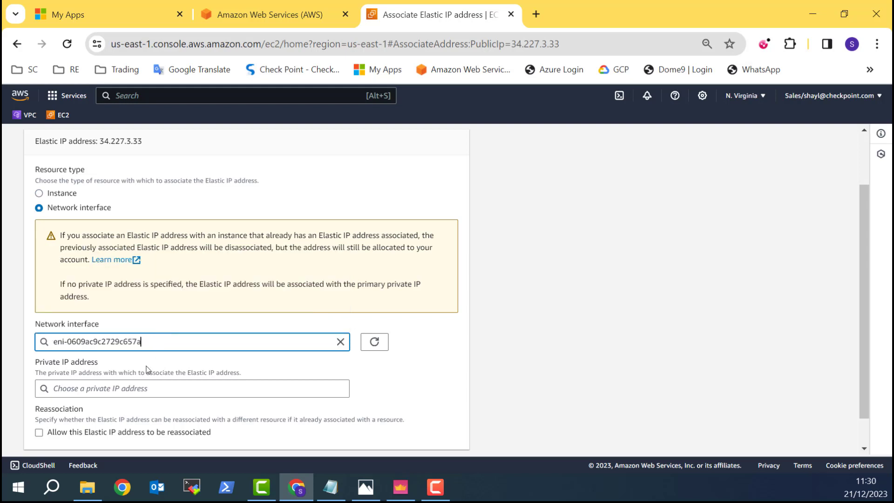
pyautogui.click(135, 388)
pyautogui.click(101, 355)
pyautogui.scroll(-1, 437, 341)
pyautogui.click(426, 434)
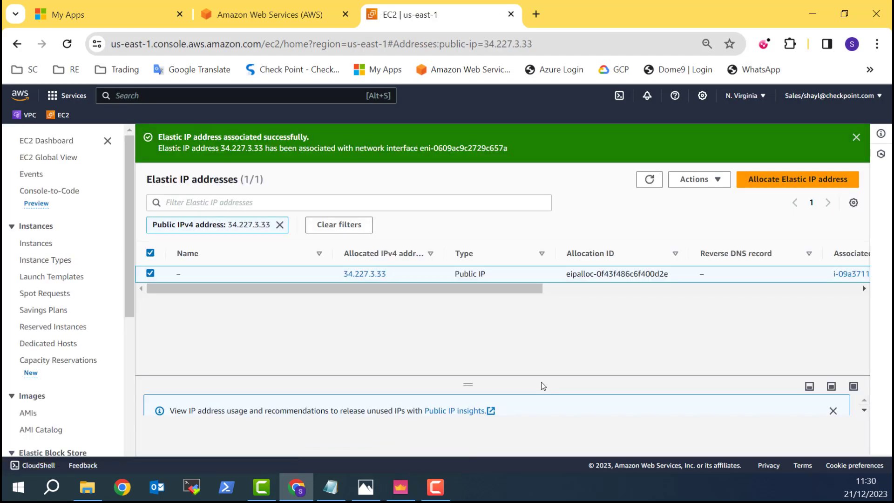
# - Review the private and public IP address pairs assigned to eth0 of the Check-Point-Gateway instance
pyautogui.click(36, 243)
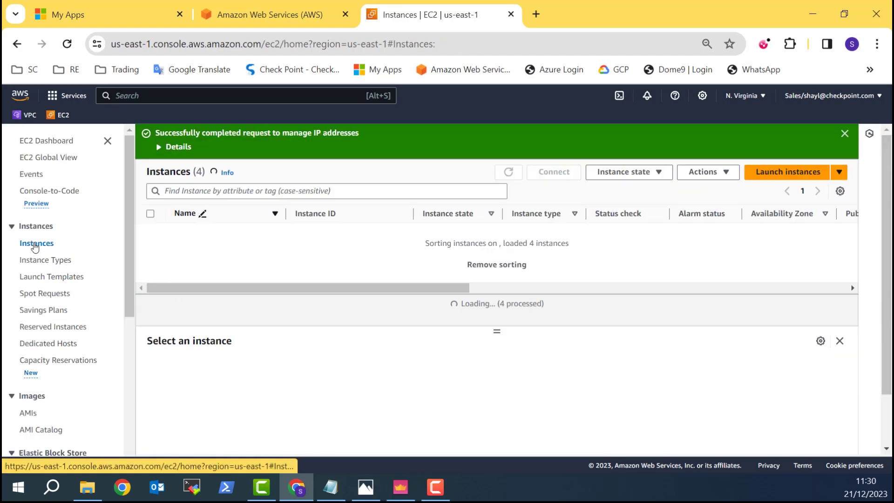
pyautogui.click(205, 285)
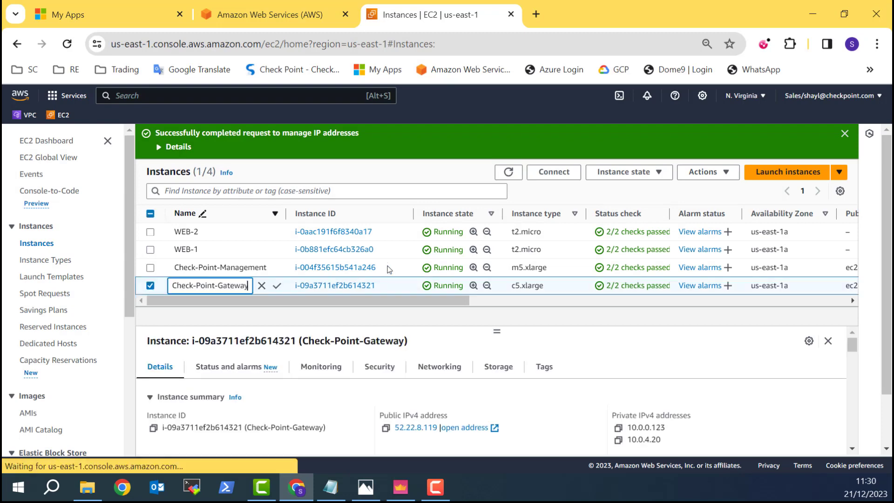
pyautogui.click(720, 173)
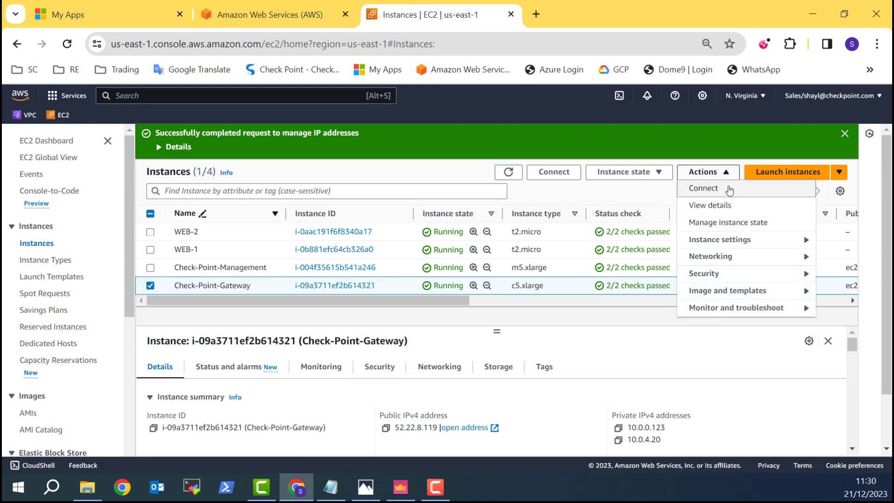
pyautogui.moveTo(732, 256)
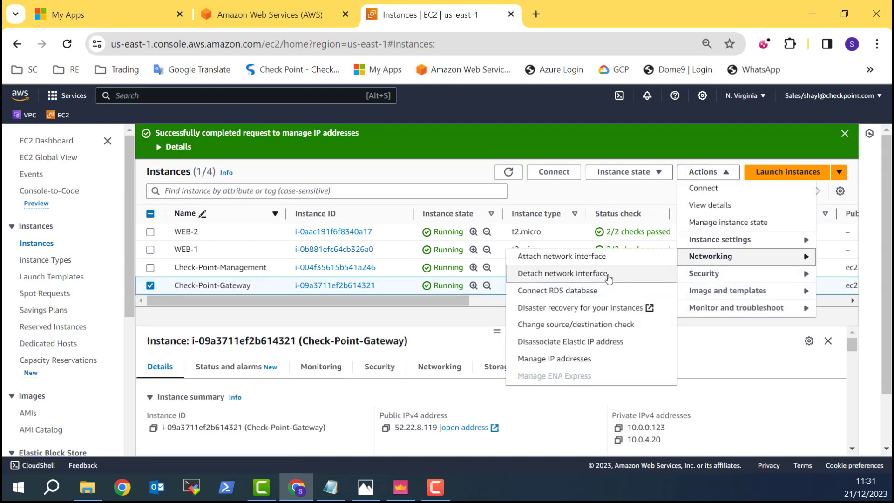
pyautogui.click(573, 364)
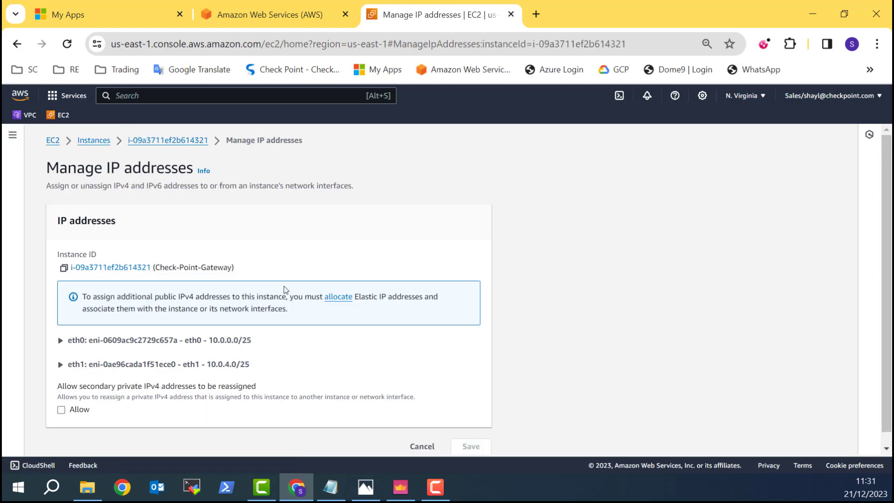
pyautogui.click(60, 340)
pyautogui.scroll(-4, 271, 335)
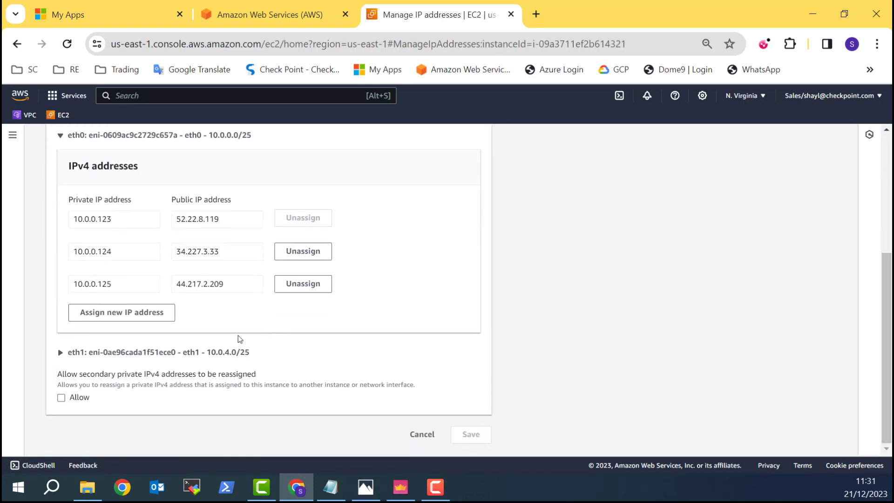
# - Switch to SmartConsole, start a new host object, and copy private IP 10.0.0.124 from Notepad
pyautogui.click(400, 487)
pyautogui.click(825, 66)
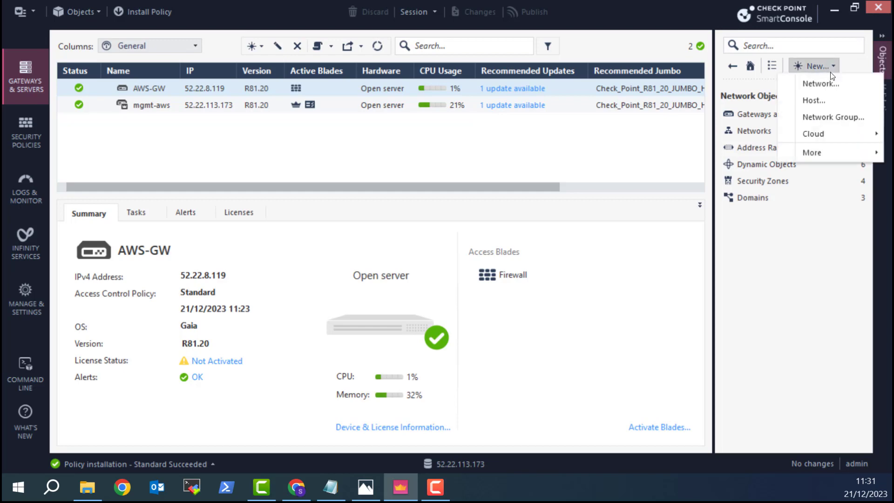
pyautogui.click(832, 100)
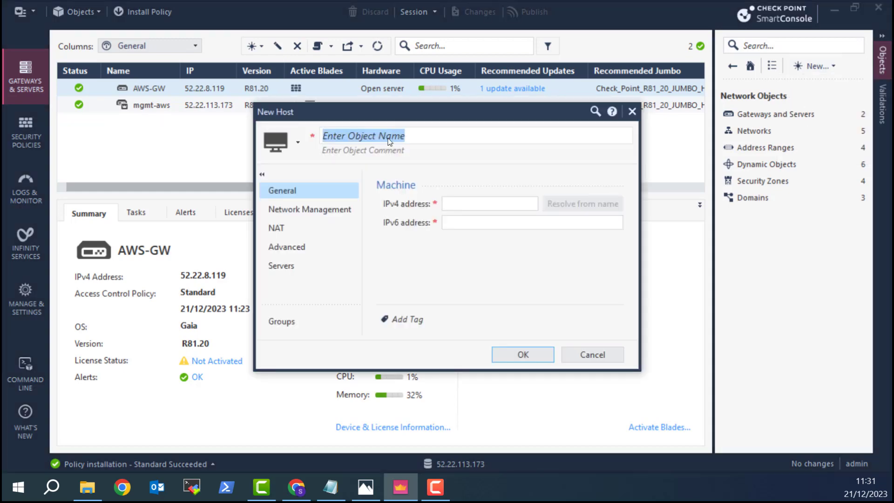
pyautogui.click(330, 487)
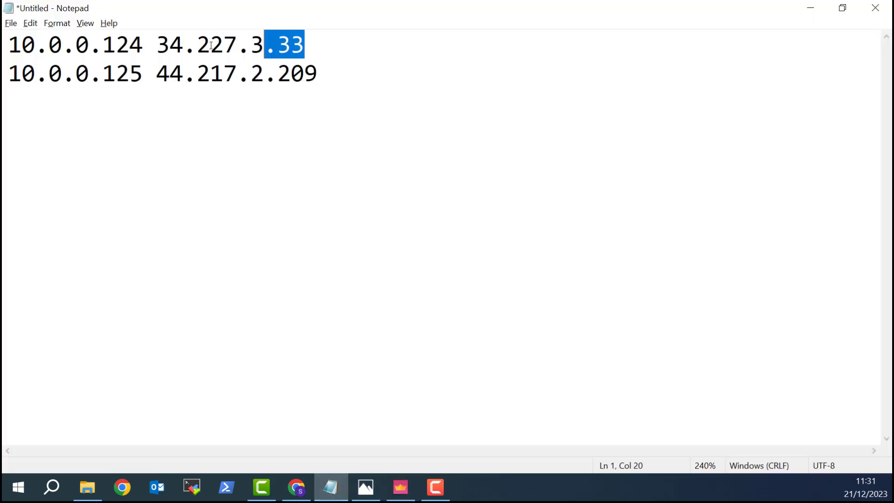
pyautogui.moveTo(147, 44); pyautogui.dragTo(3, 42)
pyautogui.hotkey('ctrl', 'c')
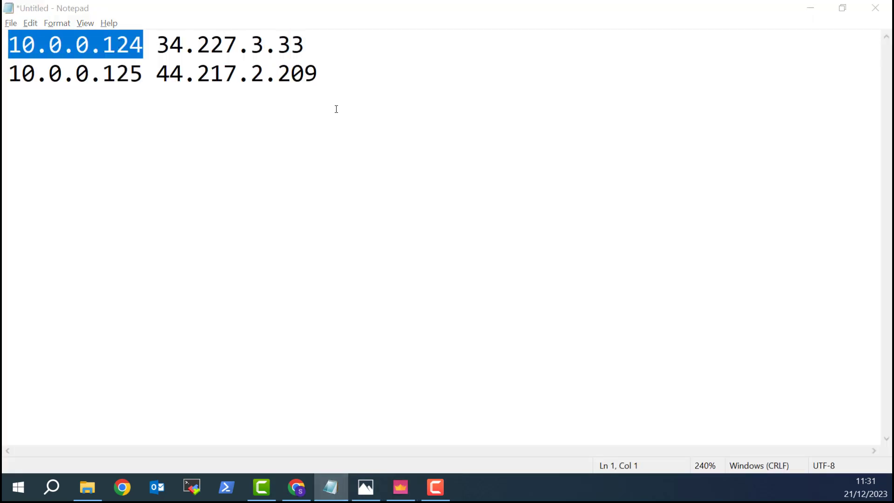
pyautogui.hotkey('alt', 'Tab')
# - Name the new host Ext-Web1, set its IPv4 address to 10.0.0.124, and save it
pyautogui.write('Ex')
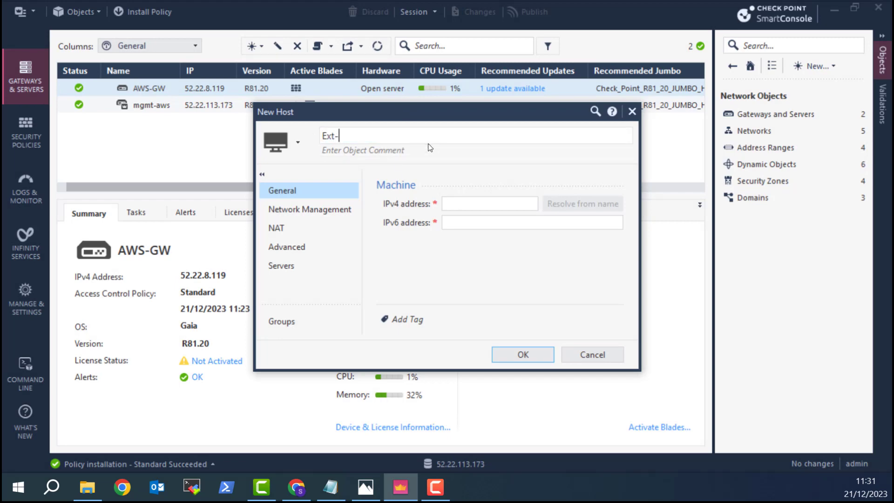
pyautogui.write('t-Web1')
pyautogui.click(489, 204)
pyautogui.hotkey('ctrl', 'v')
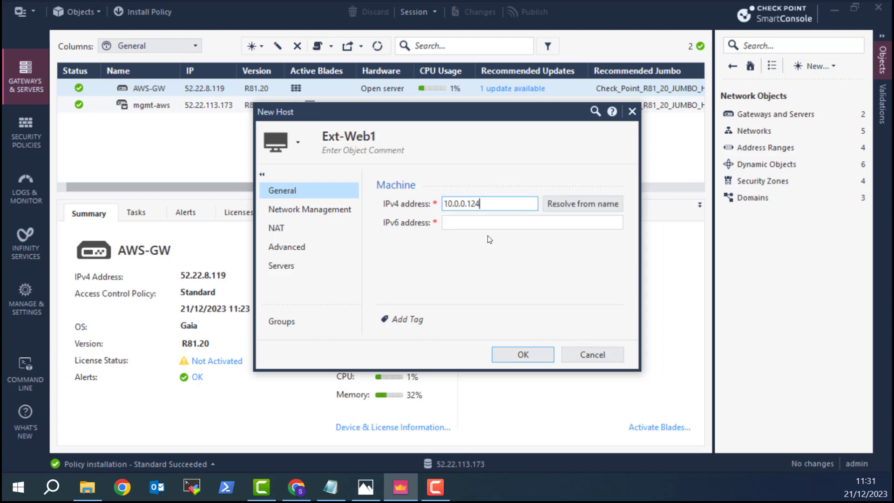
pyautogui.click(525, 355)
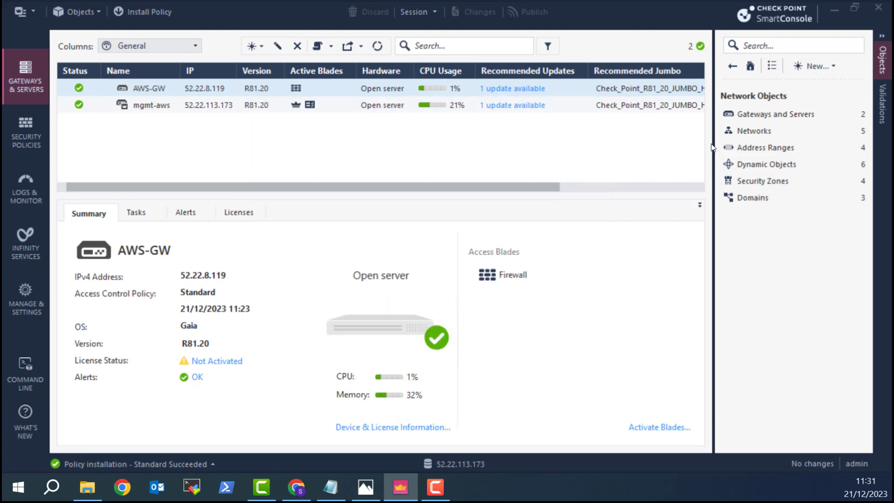
# - Create a second host object named Ext-Web2 with IPv4 address 10.0.0.125
pyautogui.click(814, 66)
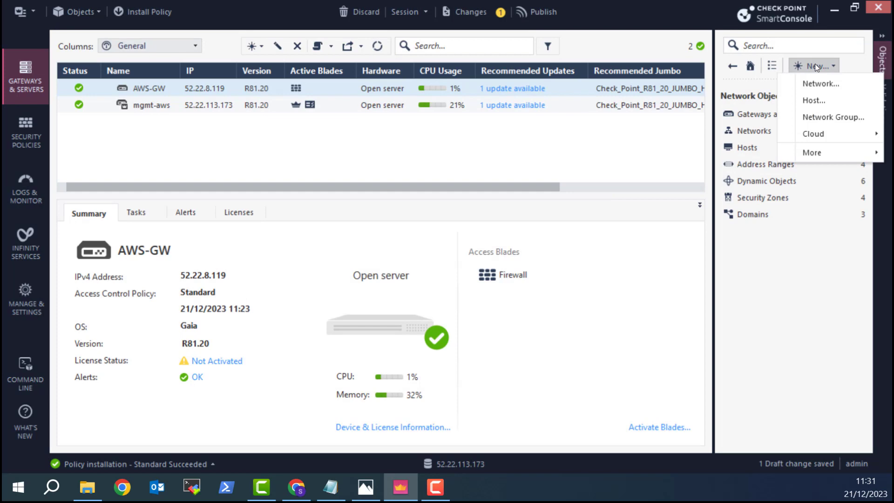
pyautogui.click(814, 98)
pyautogui.write('Ext-Web2')
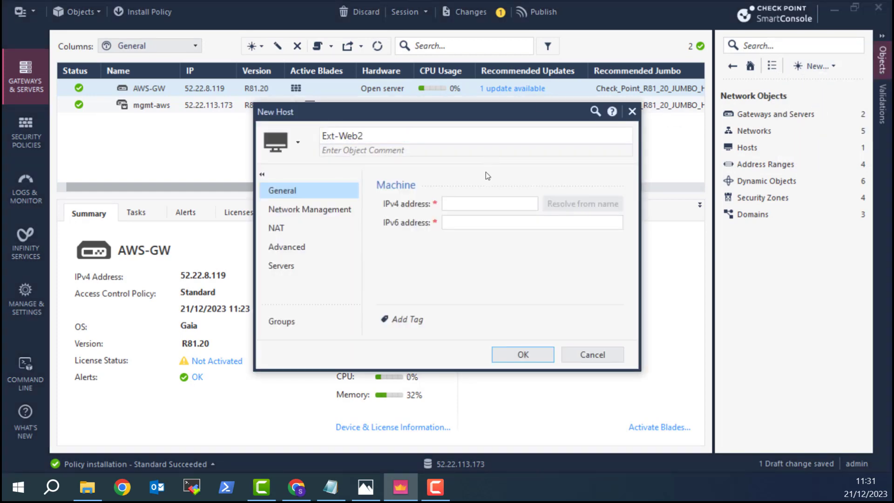
pyautogui.click(471, 204)
pyautogui.write('10.0.0.124')
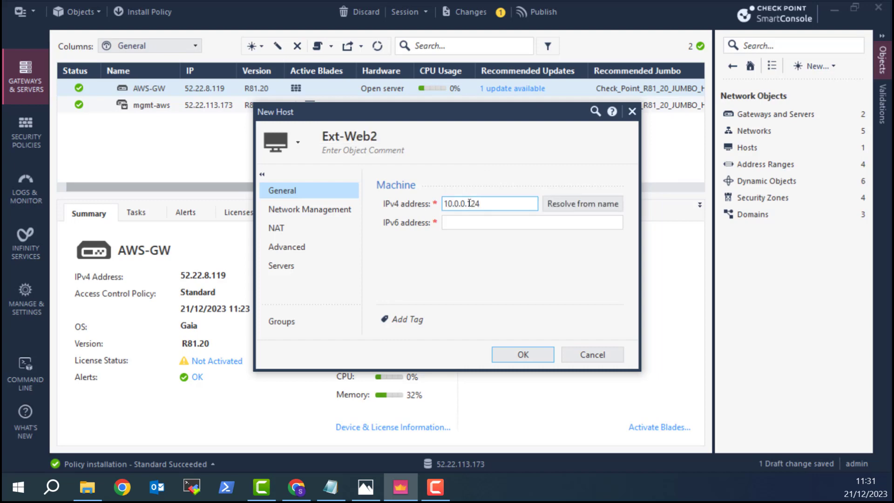
pyautogui.doubleClick(476, 203)
pyautogui.click(489, 203)
pyautogui.click(521, 353)
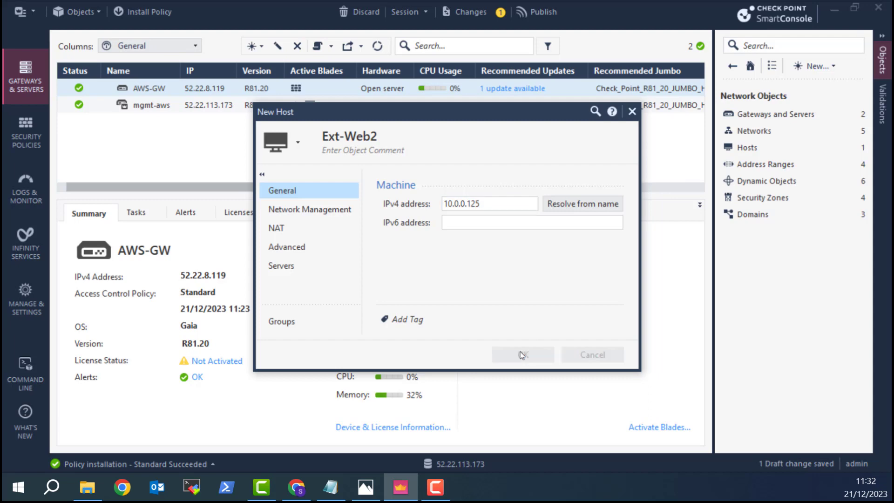
# - Switch to the EC2 console and copy the private IPv4 address of the WEB-1 instance
pyautogui.click(299, 491)
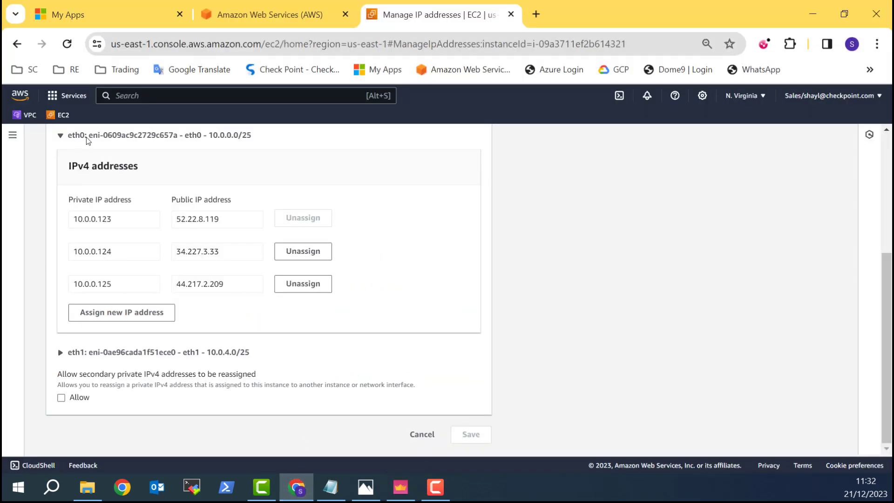
pyautogui.click(15, 44)
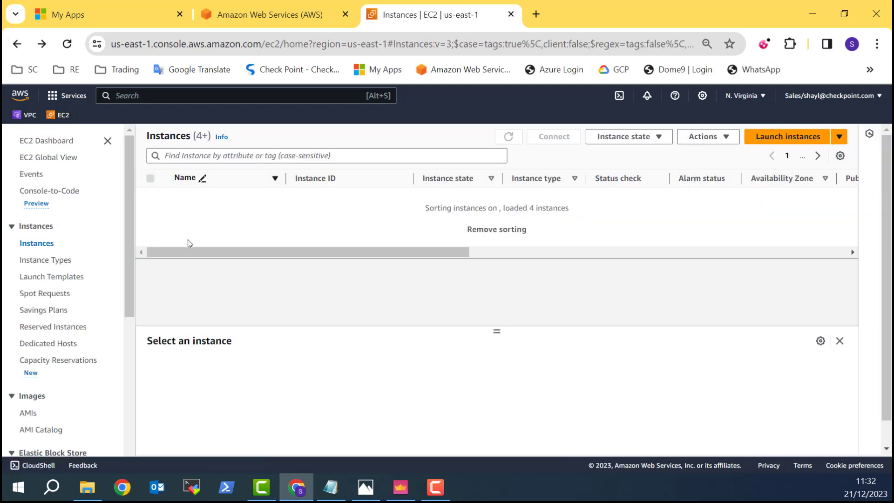
pyautogui.click(150, 215)
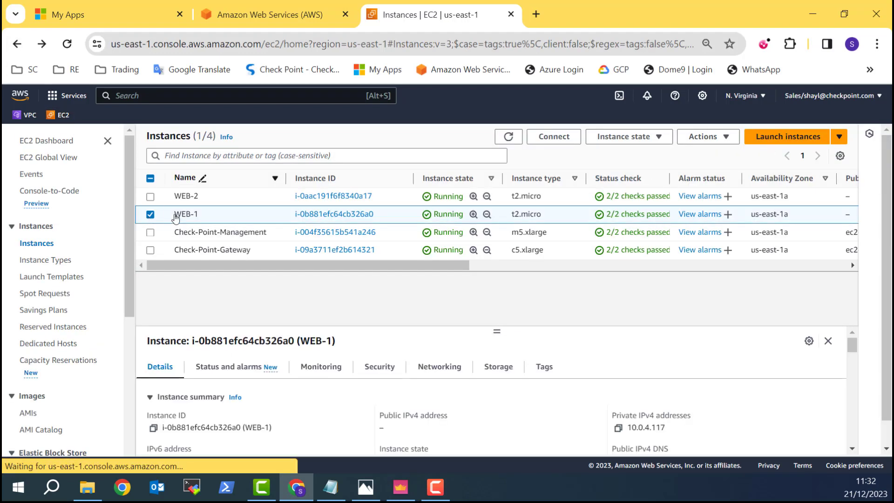
pyautogui.click(618, 431)
# - In SmartConsole, create a host object named Web1 with the copied IPv4 address 10.0.4.117
pyautogui.hotkey('alt', 'Tab')
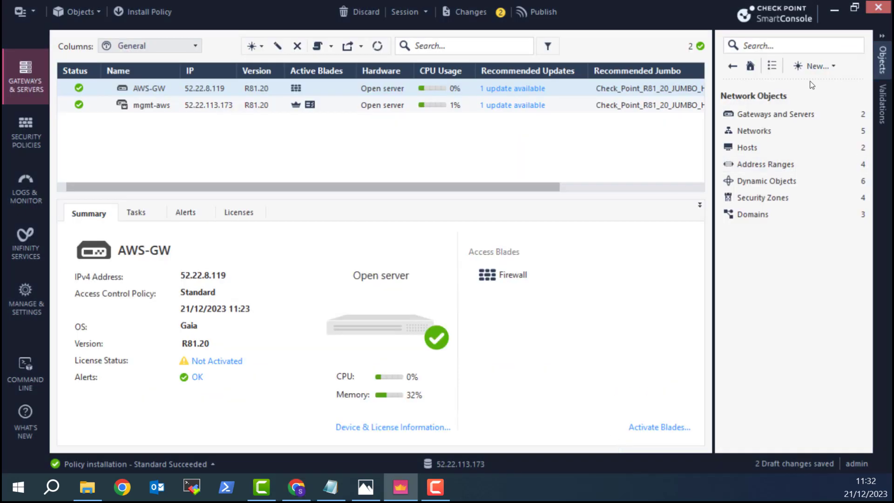
pyautogui.click(809, 64)
pyautogui.click(815, 101)
pyautogui.write('Web1')
pyautogui.click(470, 201)
pyautogui.click(523, 354)
# - Back in the EC2 console, copy the private IPv4 address of the WEB-2 instance
pyautogui.hotkey('alt', 'Tab')
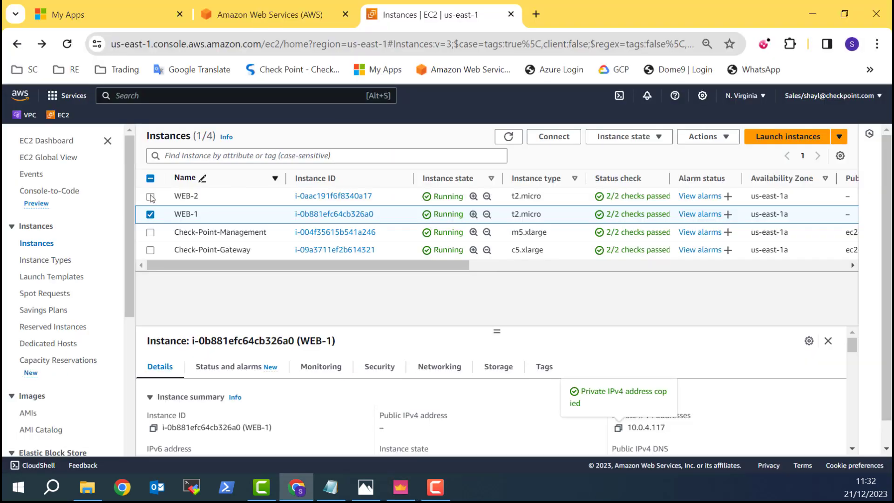
pyautogui.click(150, 214)
pyautogui.click(150, 196)
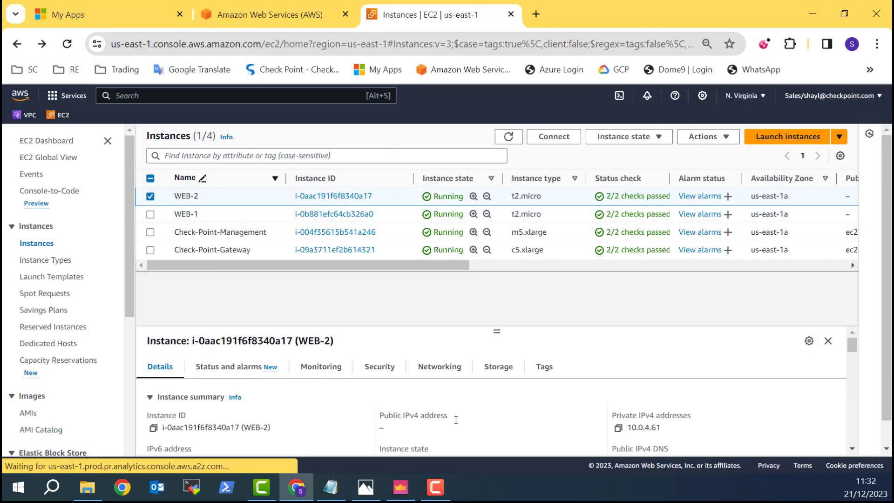
pyautogui.click(619, 428)
# - In SmartConsole, create a host object named Web2 with the copied IPv4 address 10.0.4.61
pyautogui.hotkey('alt', 'Tab')
pyautogui.click(814, 65)
pyautogui.write('Web2')
pyautogui.click(479, 208)
pyautogui.hotkey('ctrl', 'v')
pyautogui.click(533, 354)
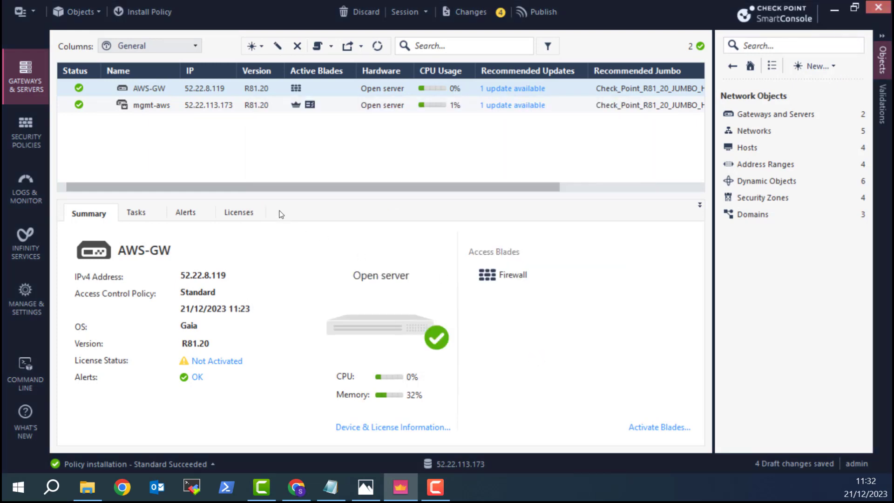
# - Open the Standard Access Control policy and collapse the object list to widen the rule table
pyautogui.click(31, 132)
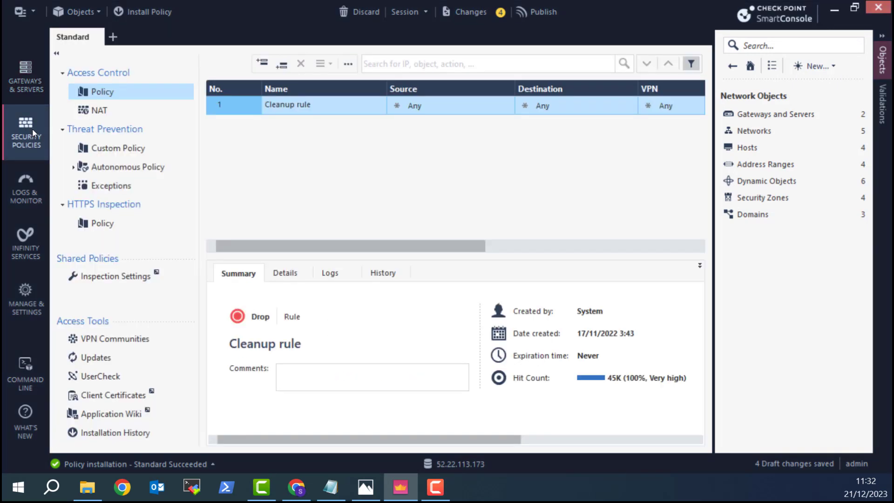
pyautogui.click(882, 37)
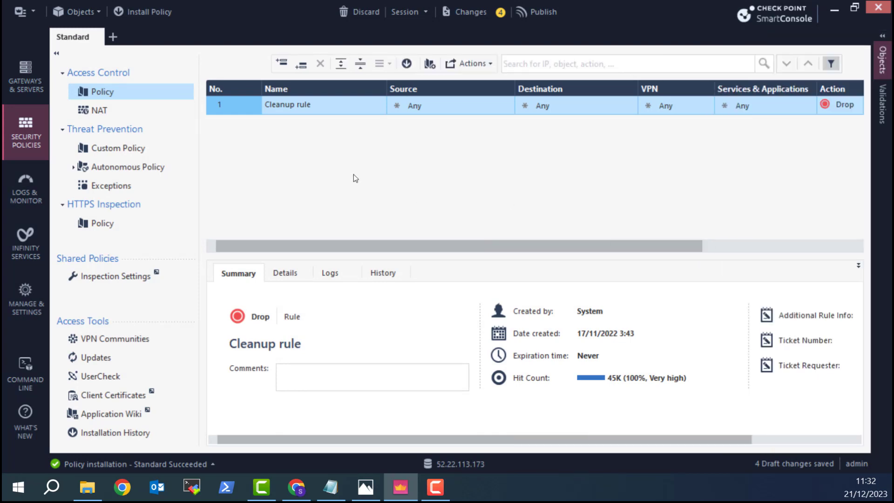
# - Add a new access rule above the Cleanup rule and set its source to All_Internet
pyautogui.rightClick(225, 105)
pyautogui.click(338, 119)
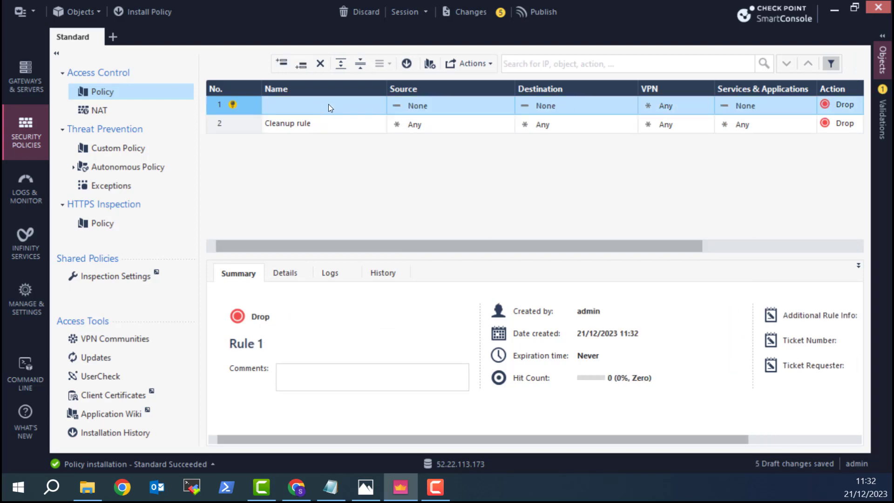
pyautogui.click(508, 101)
pyautogui.write('all')
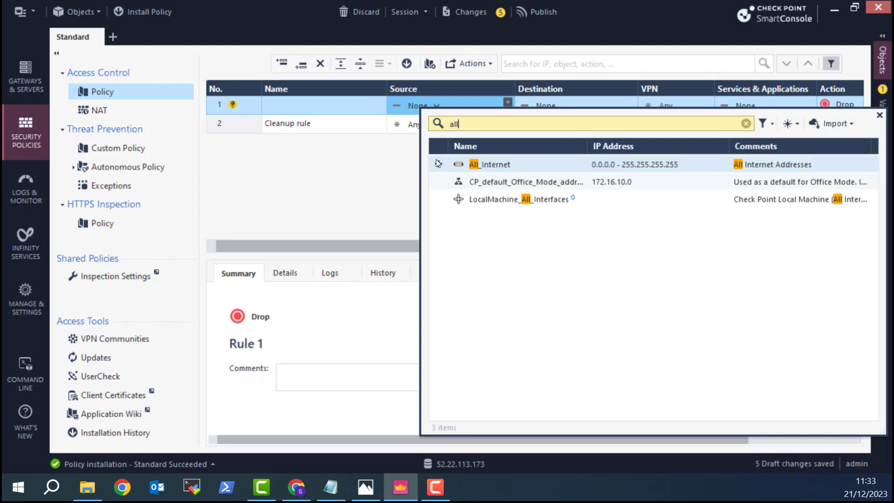
pyautogui.click(437, 164)
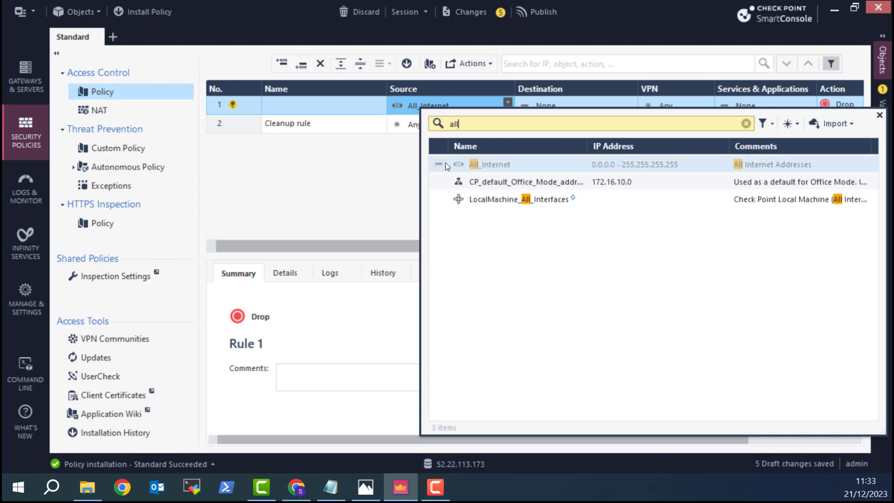
pyautogui.click(879, 115)
# - Add the hosts Ext-Web2 and Ext-Web1 as destinations of the new access rule 1
pyautogui.click(631, 102)
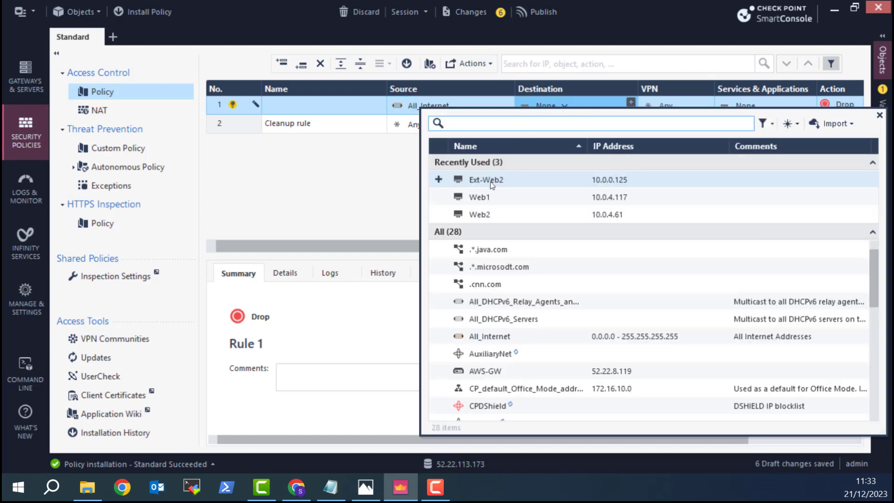
pyautogui.click(438, 180)
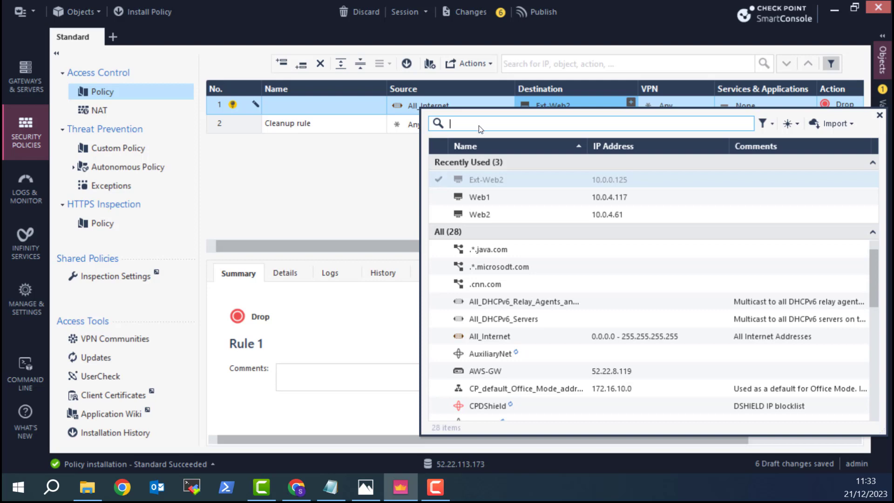
pyautogui.write('Ex')
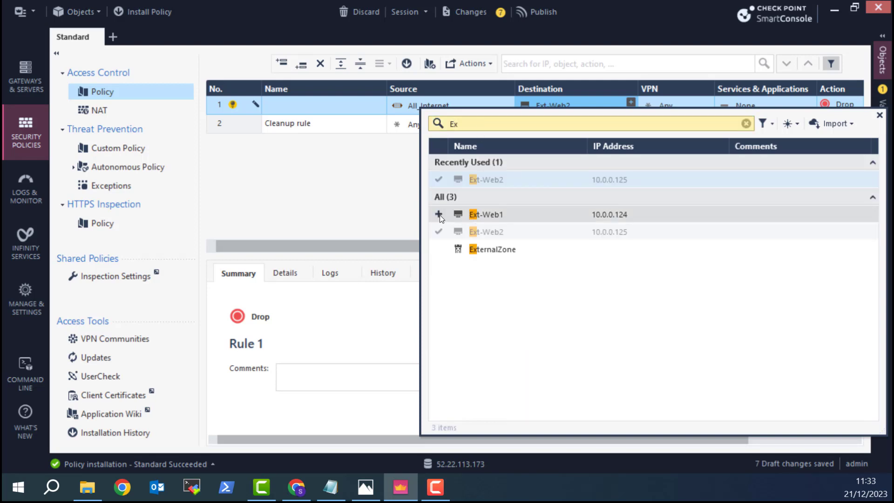
pyautogui.click(439, 214)
pyautogui.click(879, 115)
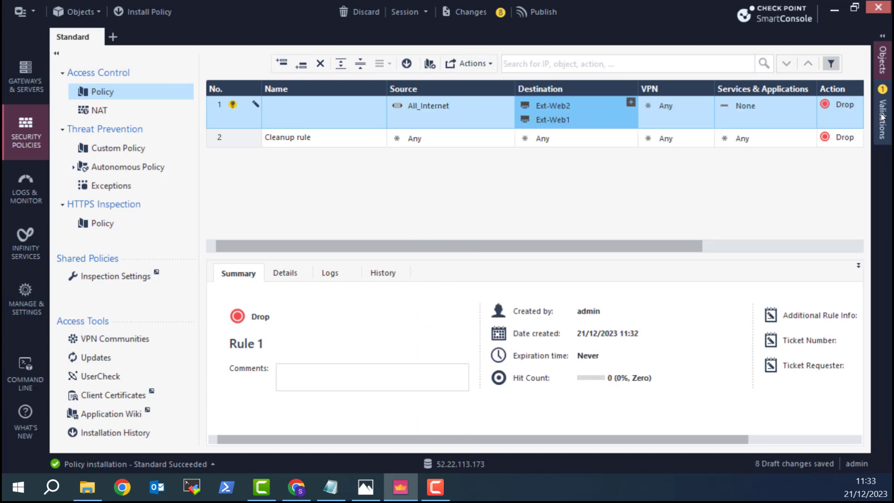
# - Set the service of access rule 1 to http
pyautogui.click(809, 102)
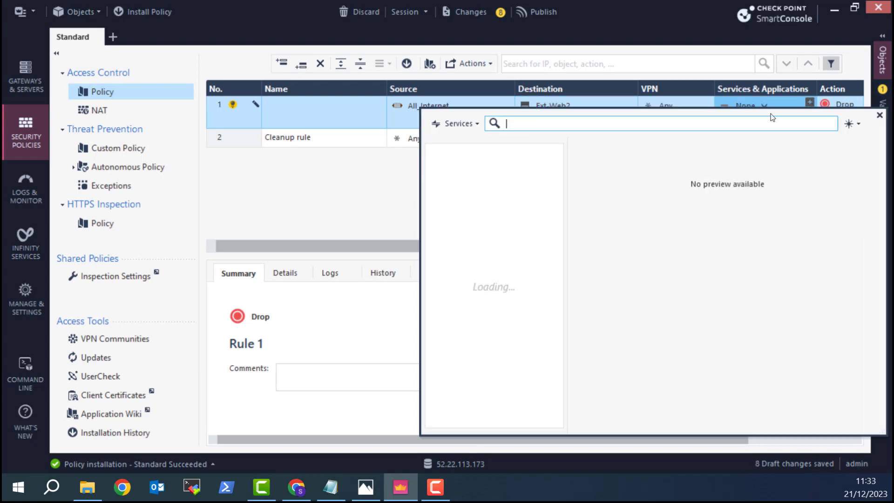
pyautogui.write('http')
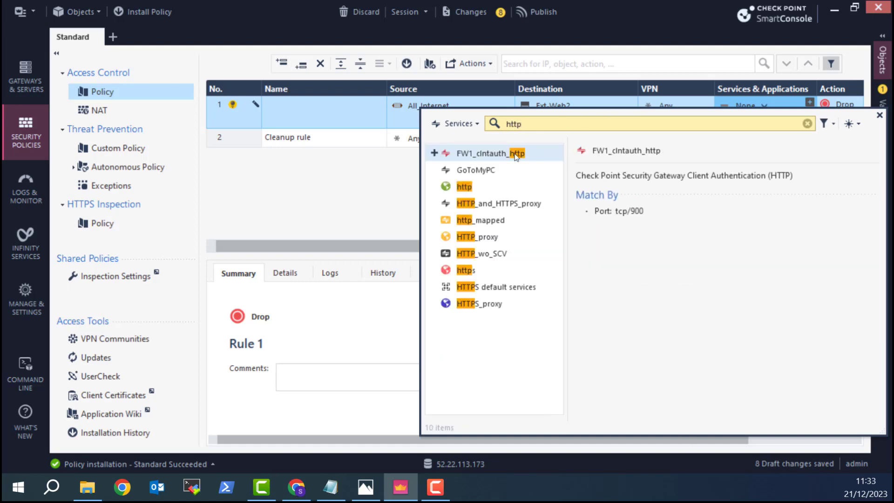
pyautogui.click(434, 187)
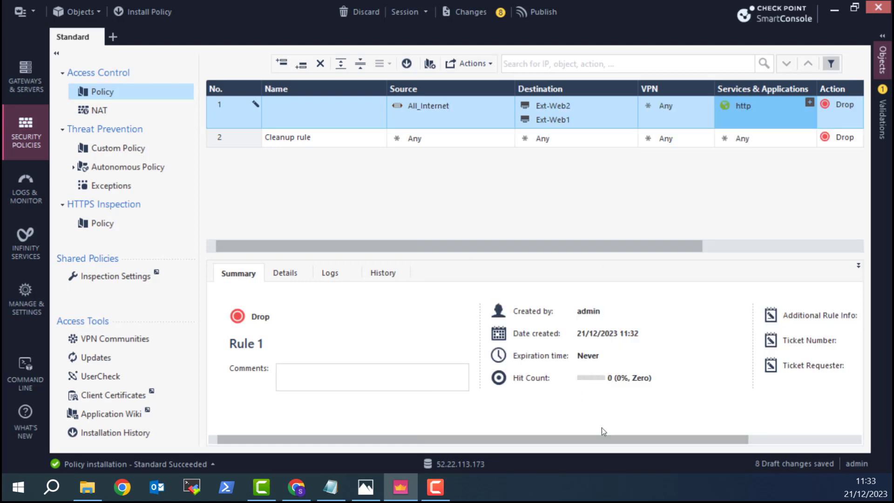
# - Set the action of access rule 1 to Accept and its tracking to Log
pyautogui.hscroll(5, 601, 428)
pyautogui.hscroll(5, 678, 247)
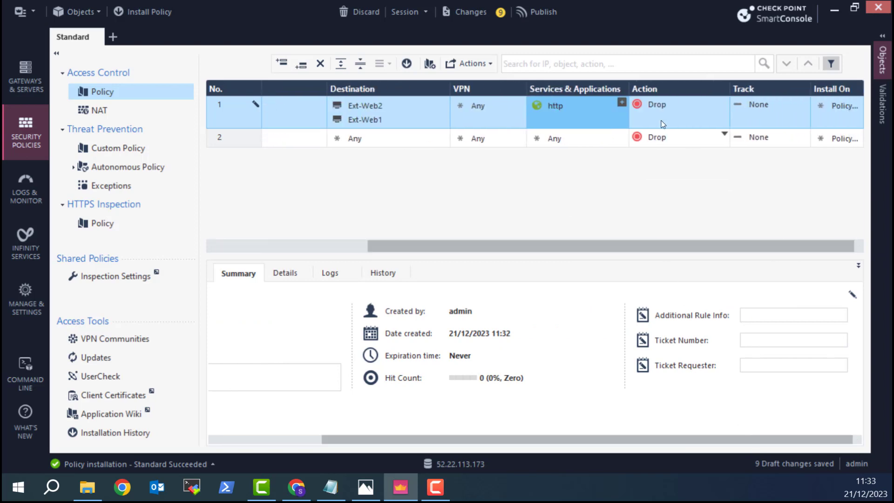
pyautogui.click(724, 100)
pyautogui.click(782, 115)
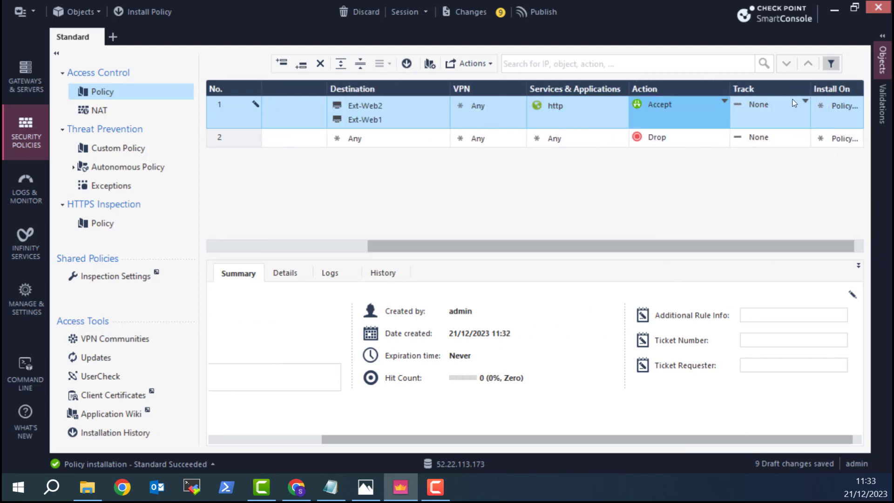
pyautogui.click(805, 99)
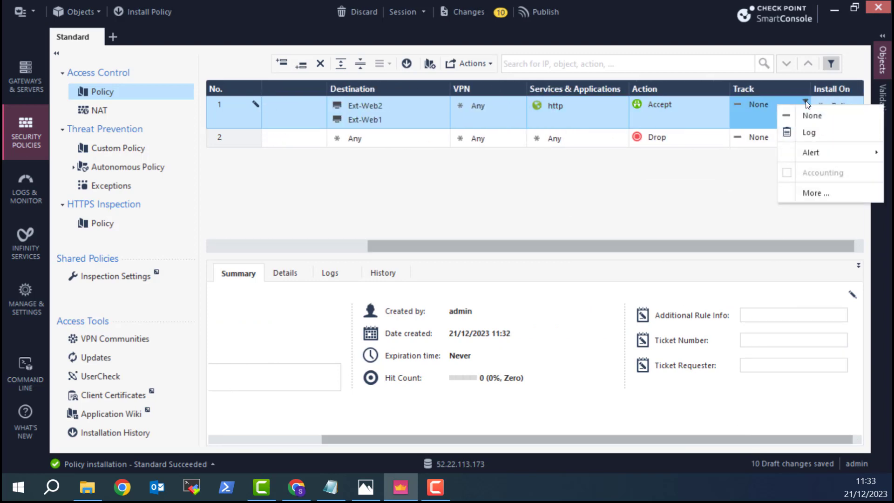
pyautogui.click(810, 131)
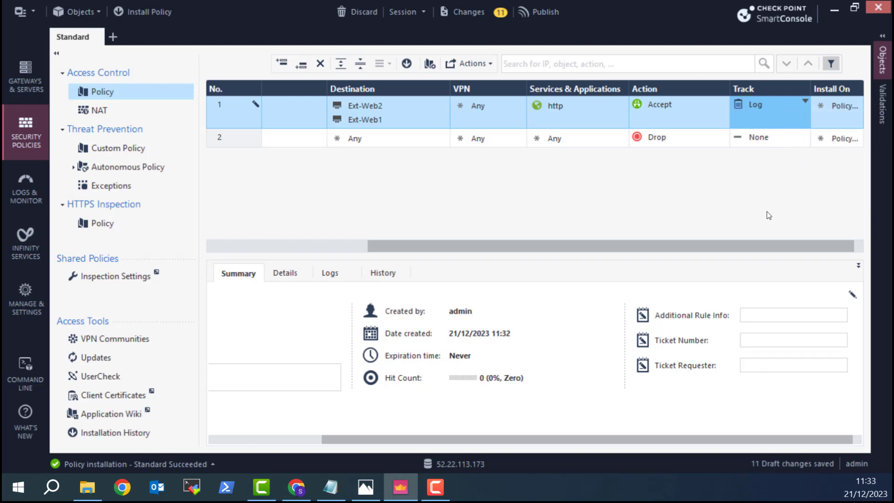
# - Open the NAT policy and add two manual rules above the automatically generated rules
pyautogui.click(95, 112)
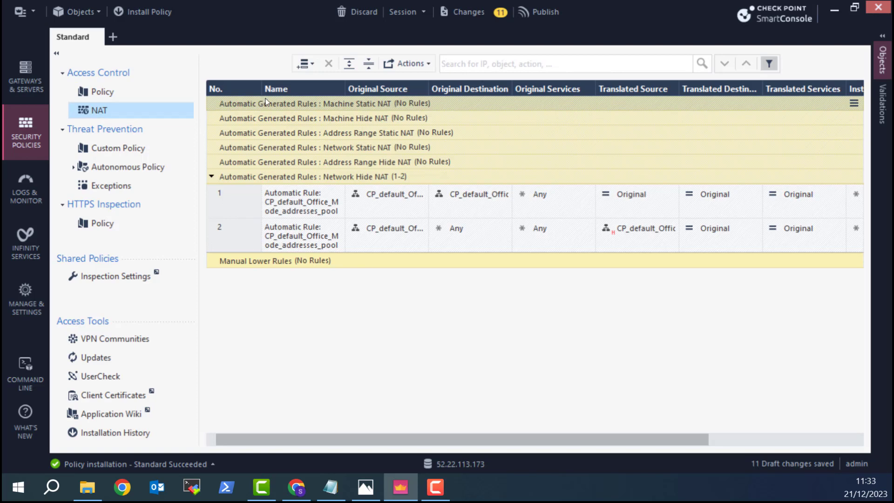
pyautogui.click(302, 65)
pyautogui.click(324, 79)
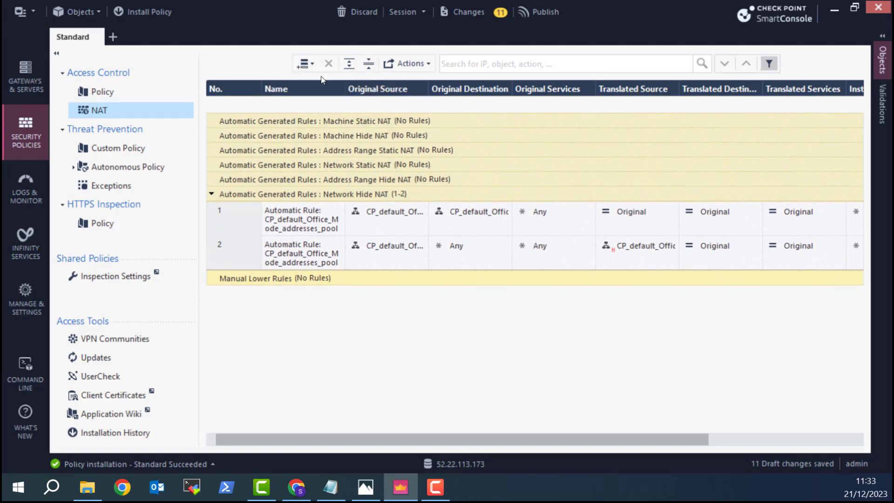
pyautogui.click(310, 65)
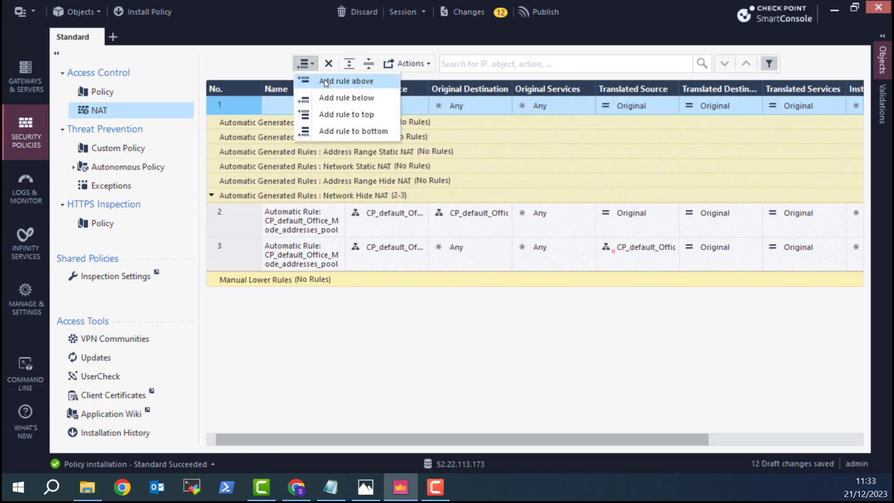
pyautogui.click(323, 79)
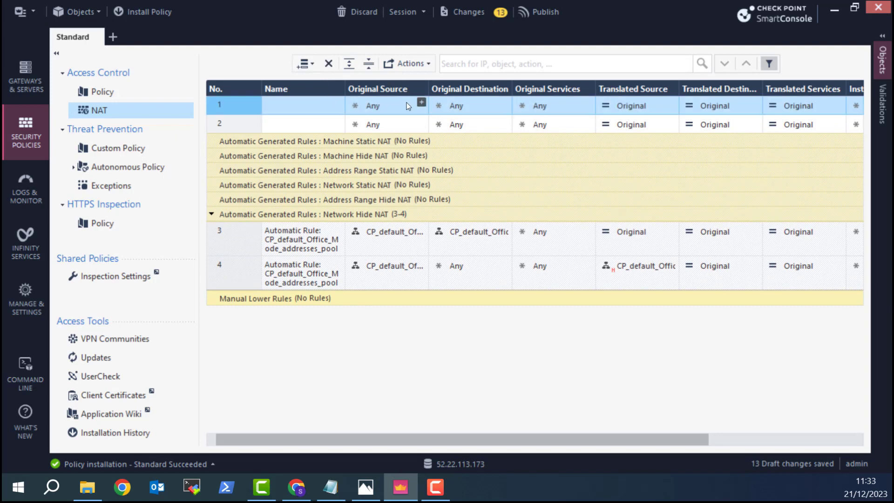
# - Set the original source of NAT rule 1 to All_Internet and copy that object to NAT rule 2
pyautogui.click(421, 103)
pyautogui.write('all')
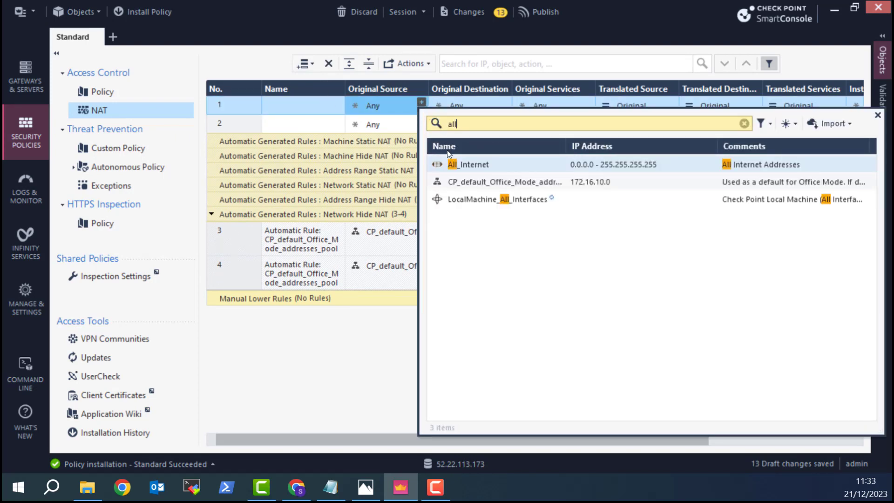
pyautogui.click(439, 160)
pyautogui.moveTo(386, 106); pyautogui.dragTo(386, 125)
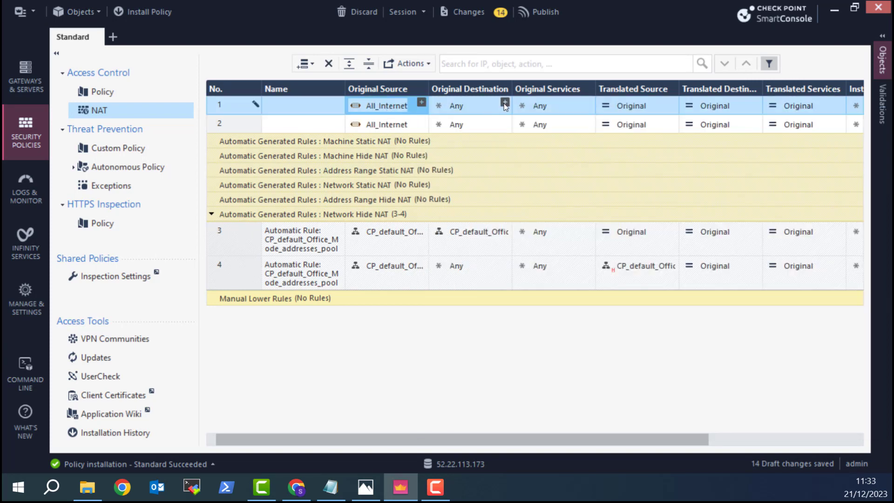
# - Set the original destination to Ext-Web1 in NAT rule 1 and to Ext-Web2 in NAT rule 2
pyautogui.click(505, 102)
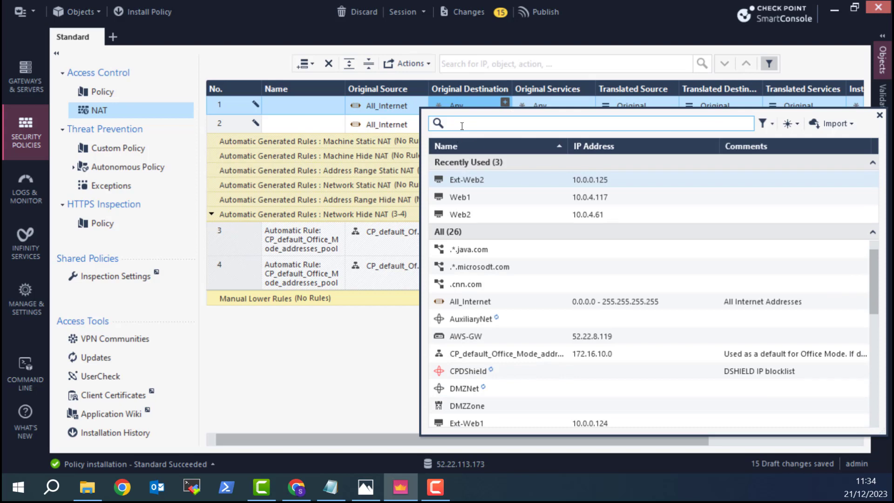
pyautogui.write('Ext')
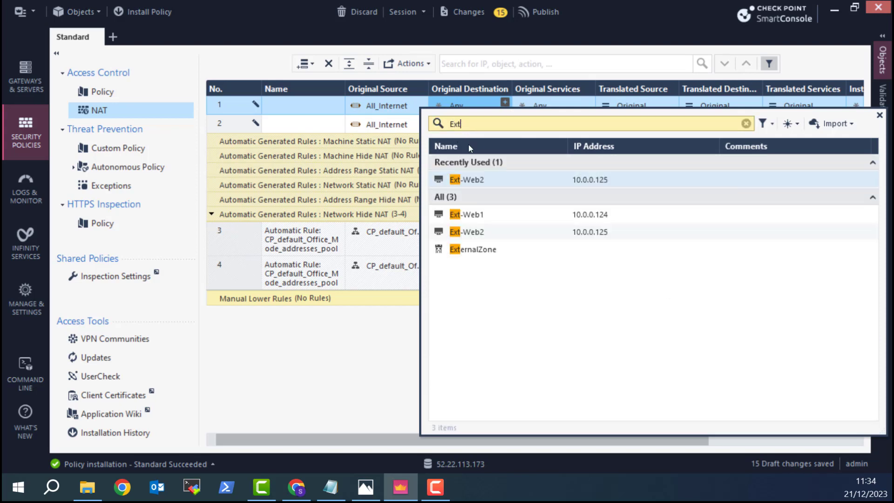
pyautogui.click(438, 215)
pyautogui.click(505, 122)
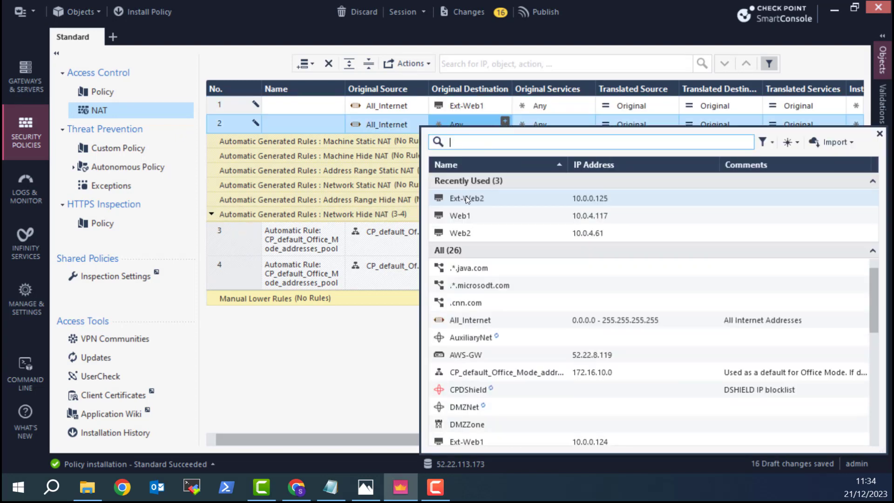
pyautogui.click(466, 198)
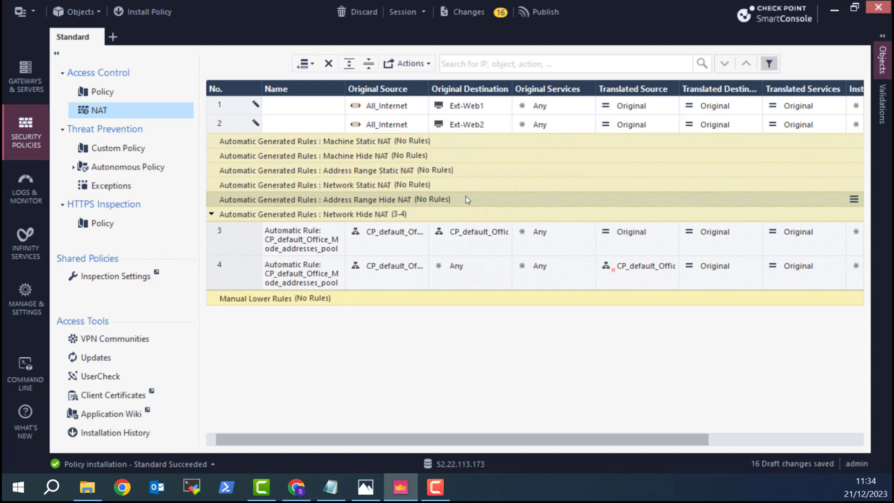
# - Set the original service of NAT rule 1 to http and copy it to NAT rule 2
pyautogui.click(588, 102)
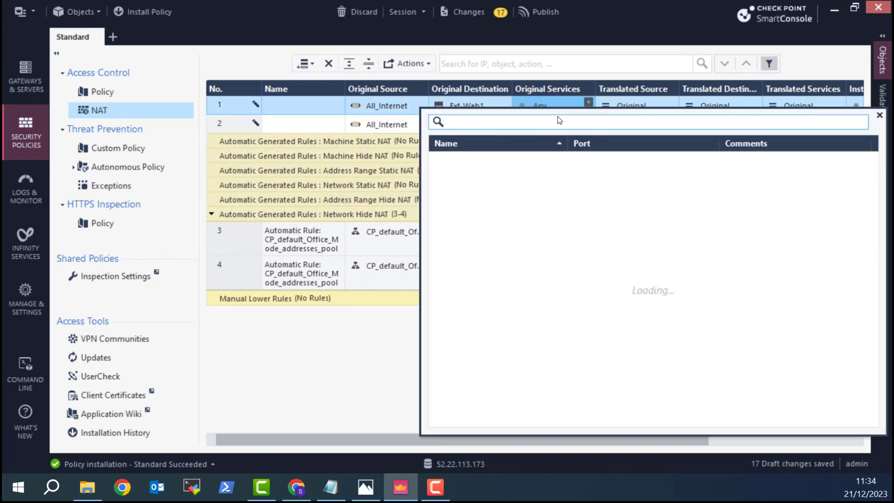
pyautogui.write('http')
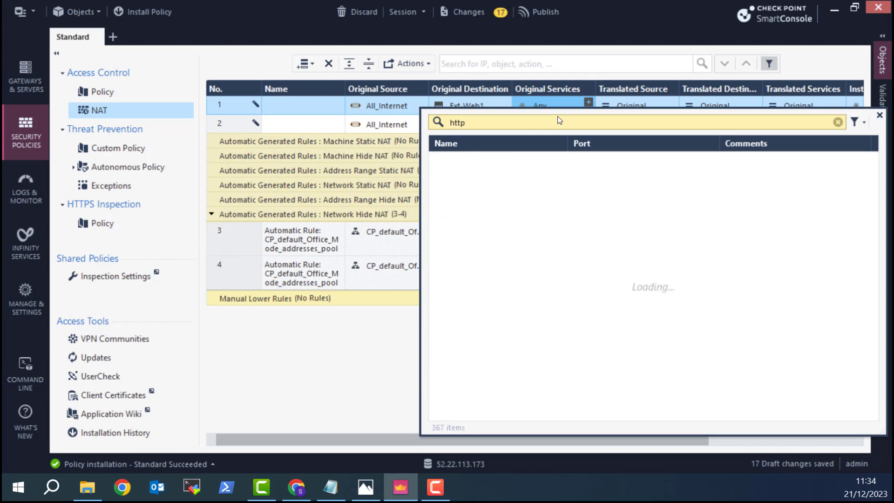
pyautogui.click(454, 195)
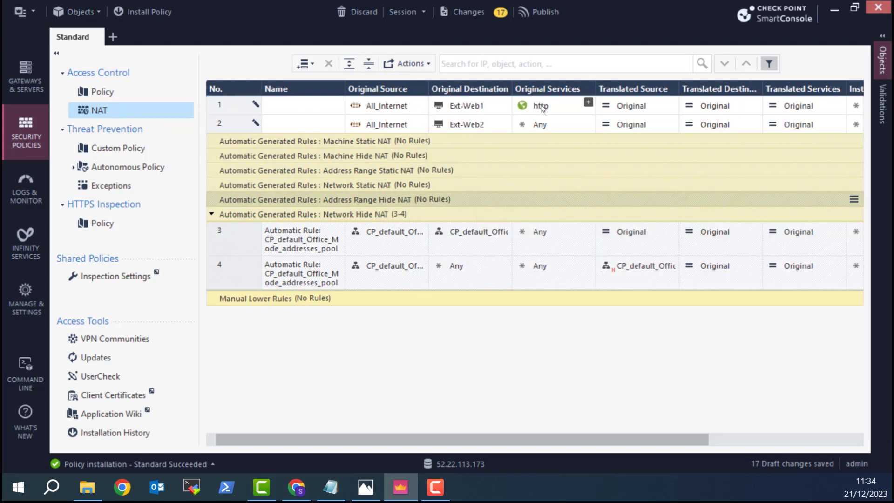
pyautogui.moveTo(546, 117); pyautogui.dragTo(543, 126)
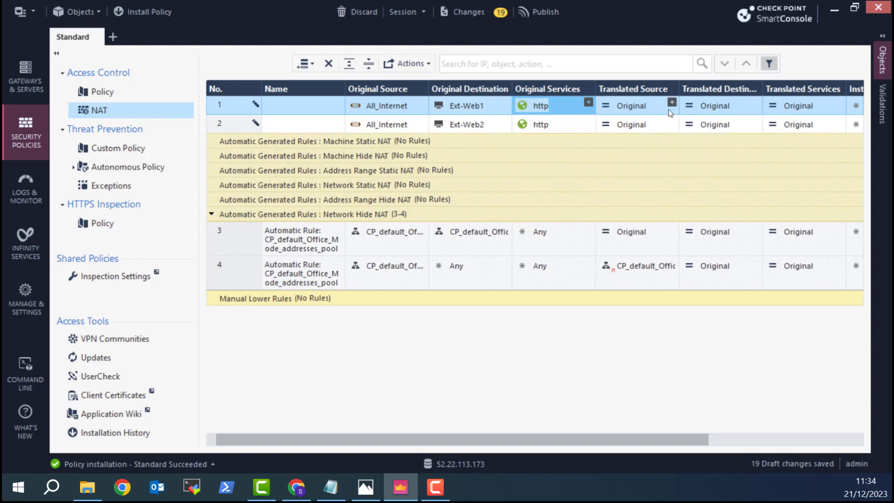
# - Set the translated destination to Web1 in NAT rule 1 and to Web2 in NAT rule 2
pyautogui.click(754, 110)
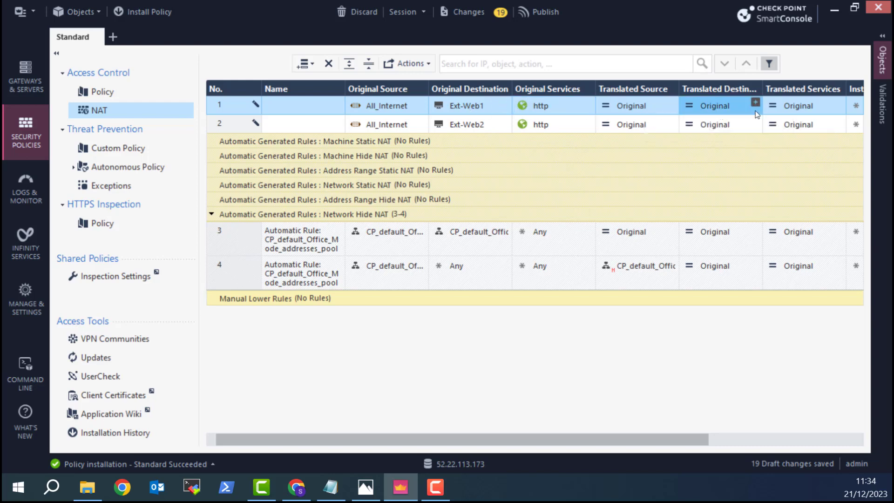
pyautogui.click(756, 103)
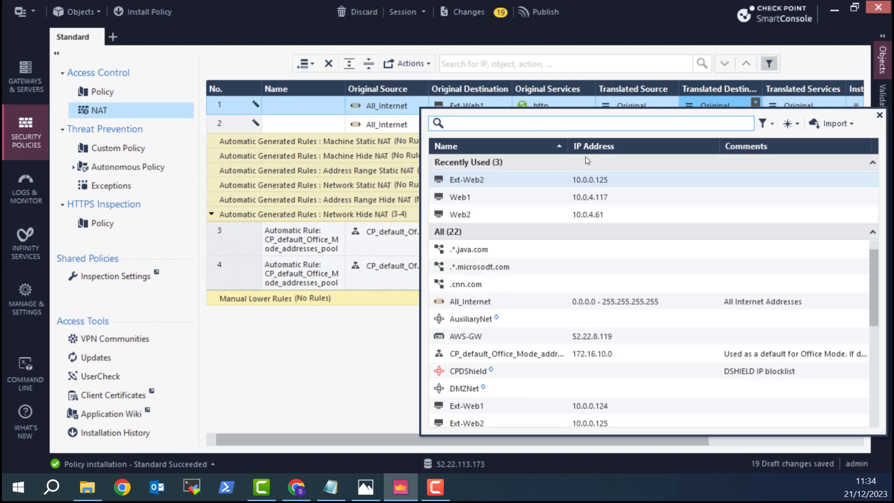
pyautogui.click(468, 196)
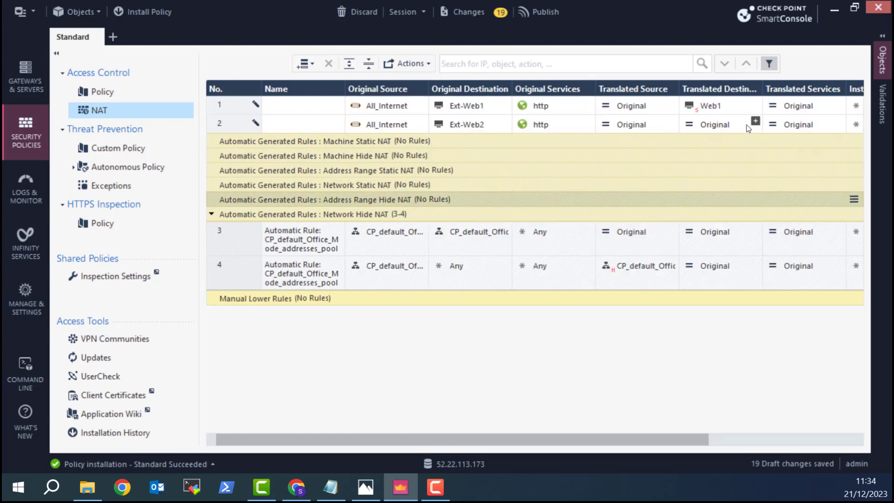
pyautogui.click(755, 122)
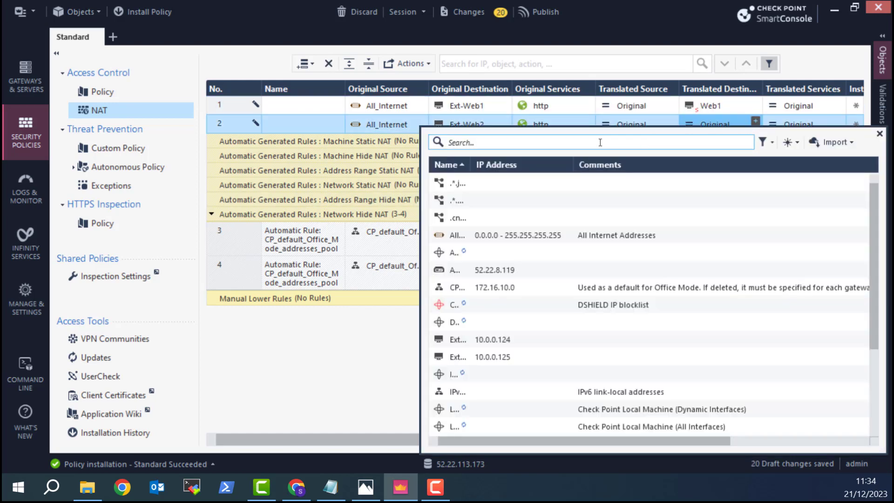
pyautogui.click(459, 232)
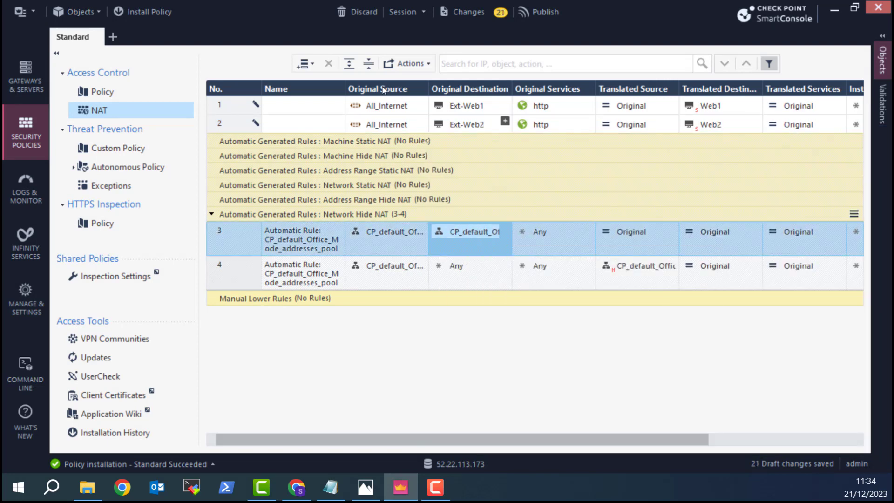
# - Publish the pending session changes and install the Standard policy's Access Control on the AWS-GW gateway
pyautogui.click(146, 12)
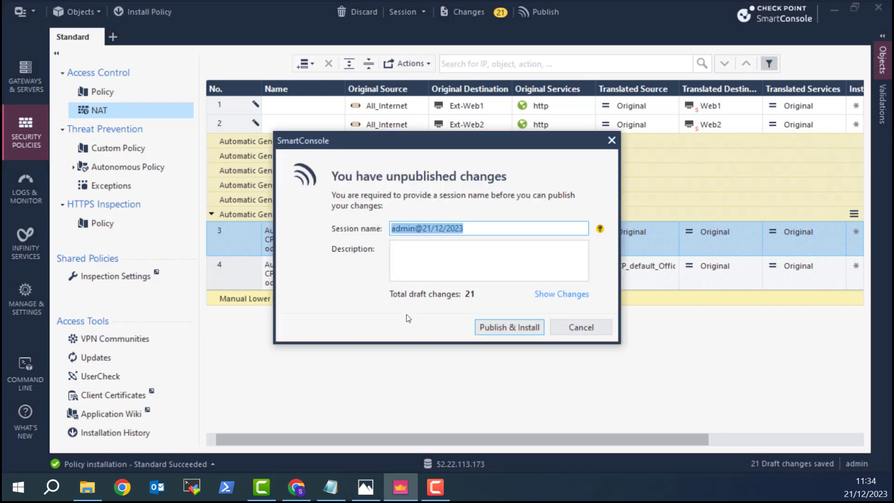
pyautogui.click(508, 331)
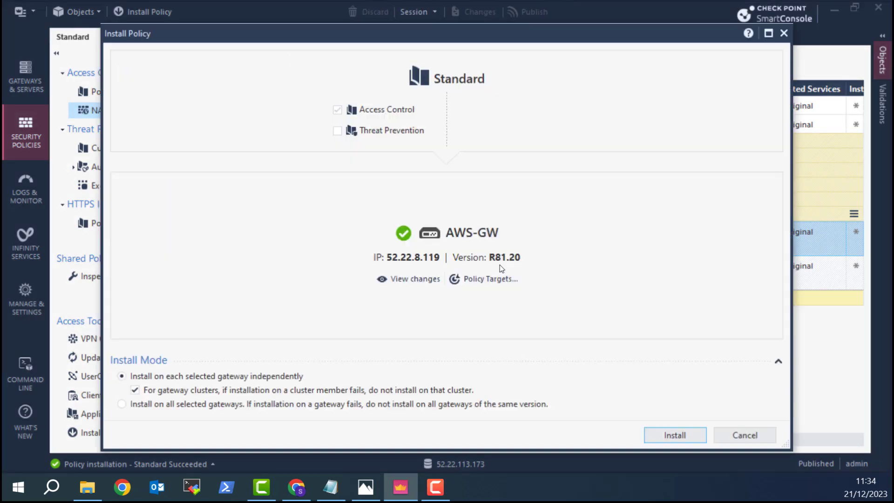
pyautogui.click(659, 433)
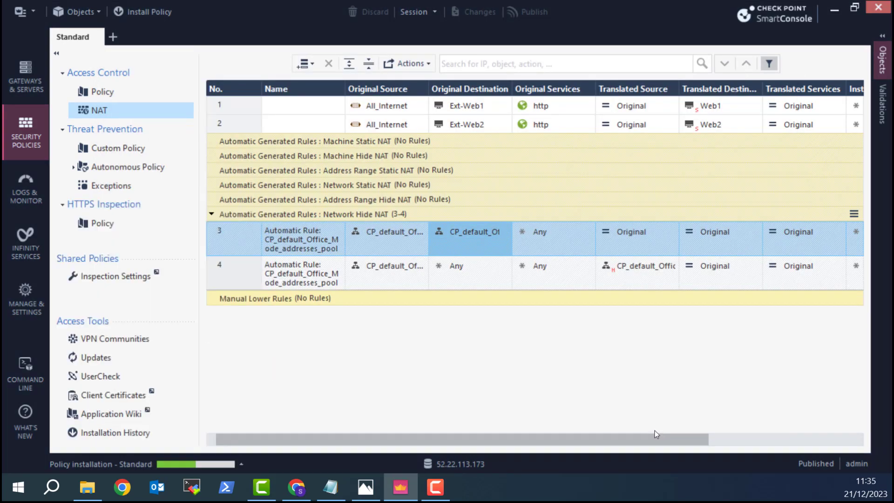
# - Copy the public IP 34.227.3.33 from the Notepad notes and open it in a new Chrome tab to test Web1
pyautogui.click(336, 489)
pyautogui.moveTo(156, 47); pyautogui.dragTo(303, 45)
pyautogui.hotkey('ctrl', 'c')
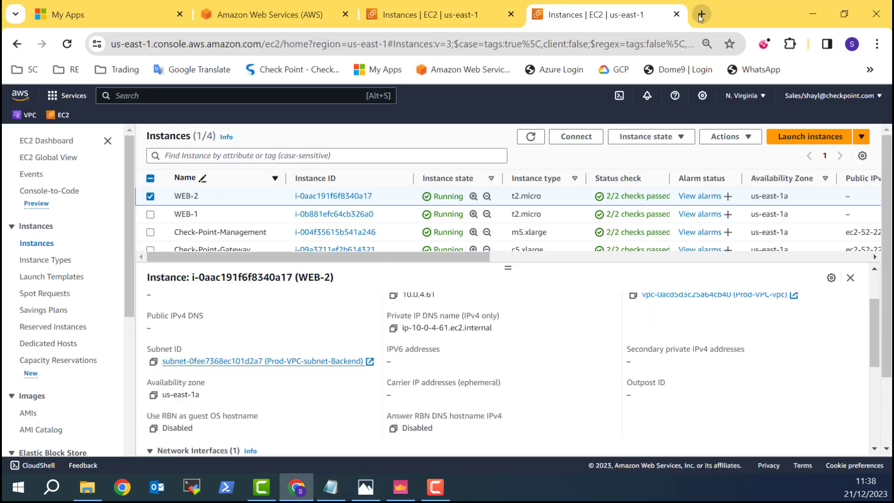
pyautogui.click(694, 15)
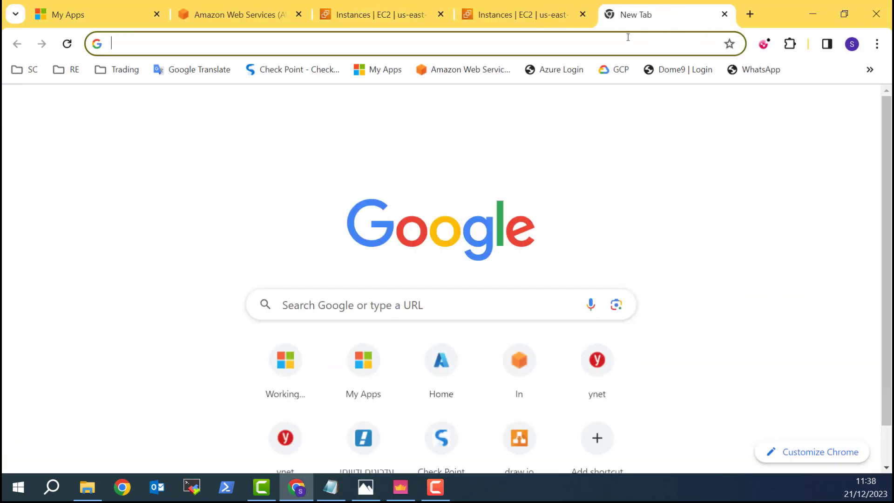
pyautogui.hotkey('ctrl', 'v')
pyautogui.press('Return')
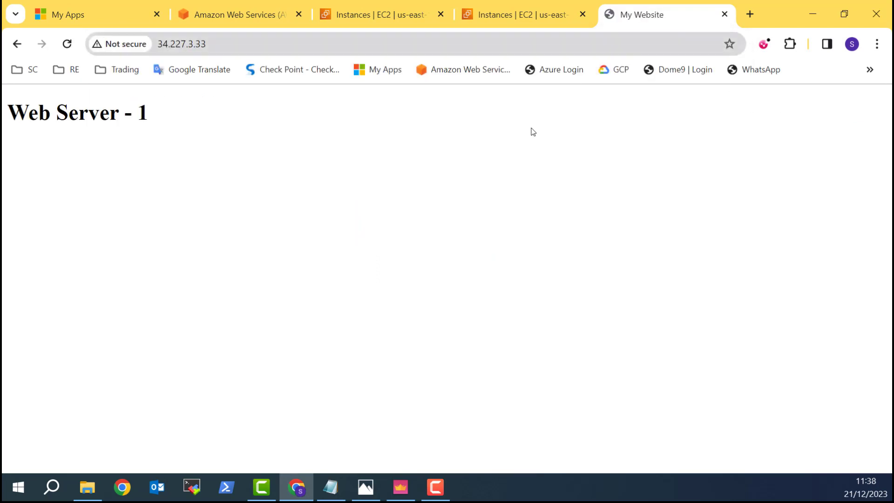
# - Copy the public IP 44.217.2.209 from the Notepad notes and load it in the same Chrome tab to test Web2
pyautogui.click(331, 487)
pyautogui.moveTo(320, 78); pyautogui.dragTo(155, 65)
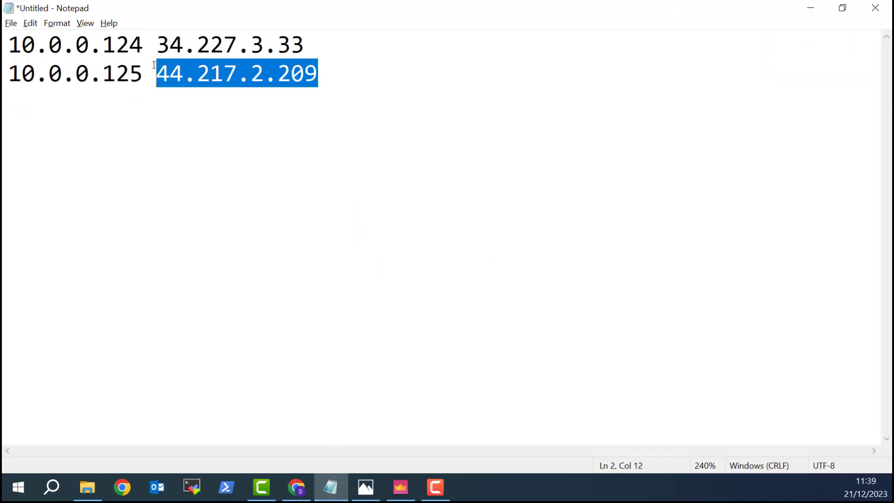
pyautogui.hotkey('ctrl', 'c')
pyautogui.hotkey('alt', 'Tab')
pyautogui.click(275, 44)
pyautogui.hotkey('ctrl', 'v')
pyautogui.press('Return')
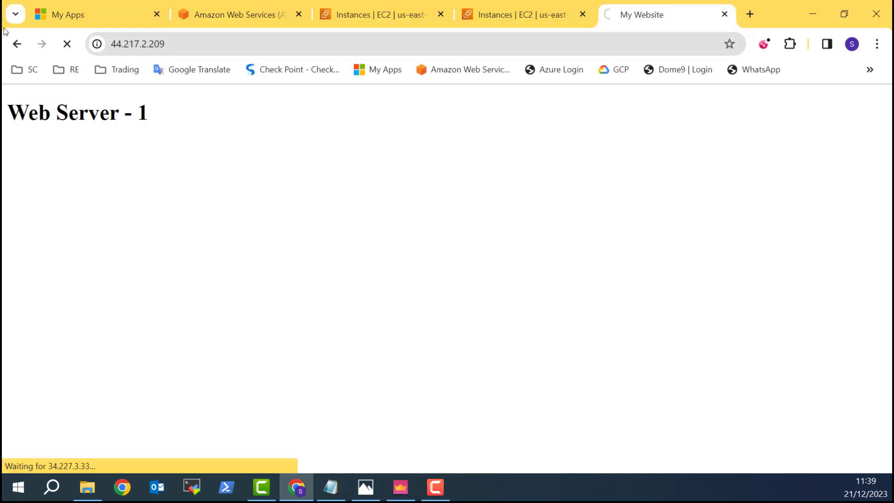
pyautogui.moveTo(159, 116); pyautogui.dragTo(5, 114)
# - Switch to SmartConsole and filter the last hour's traffic logs by destination 10.0.0.124
pyautogui.click(400, 487)
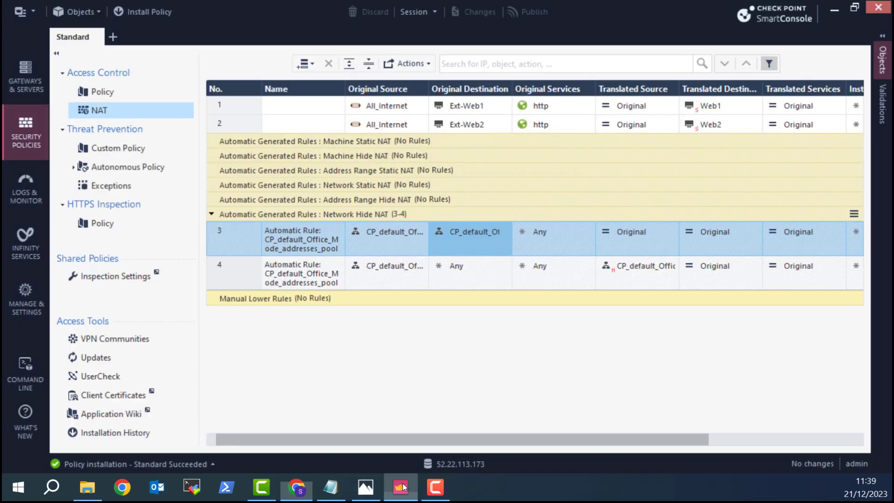
pyautogui.click(26, 188)
pyautogui.rightClick(500, 110)
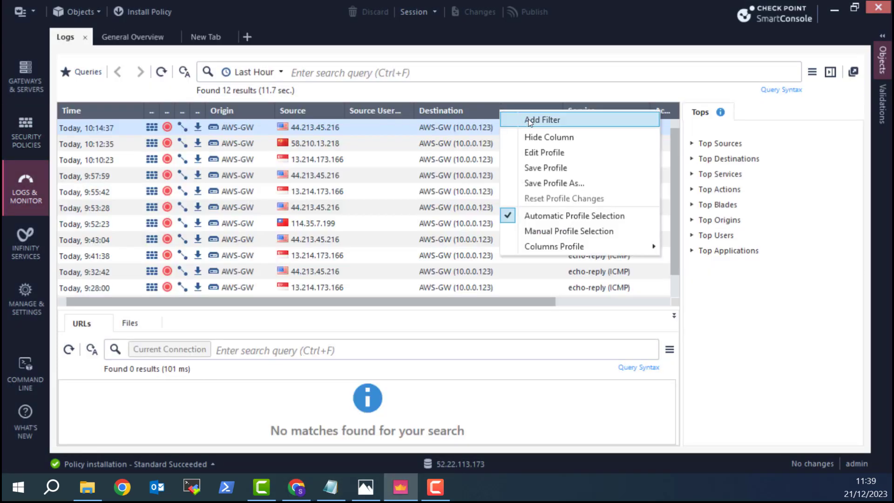
pyautogui.click(511, 120)
pyautogui.write('10.0')
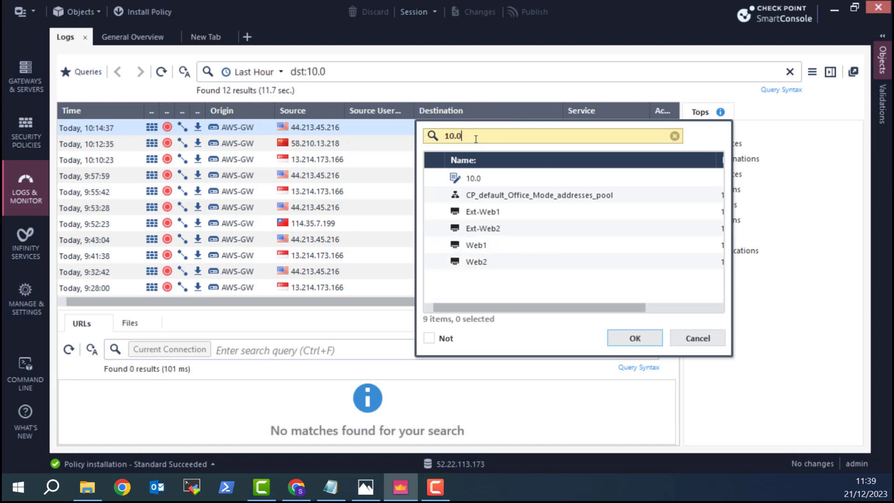
pyautogui.write('.0.124')
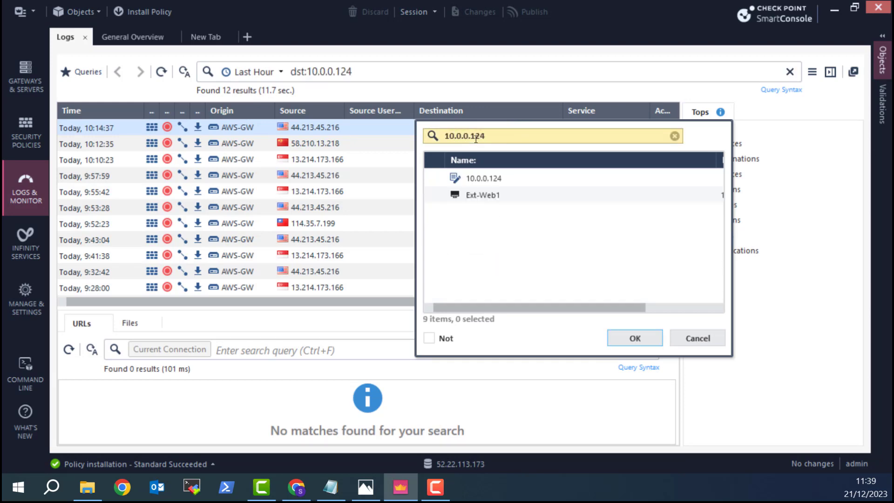
pyautogui.click(641, 337)
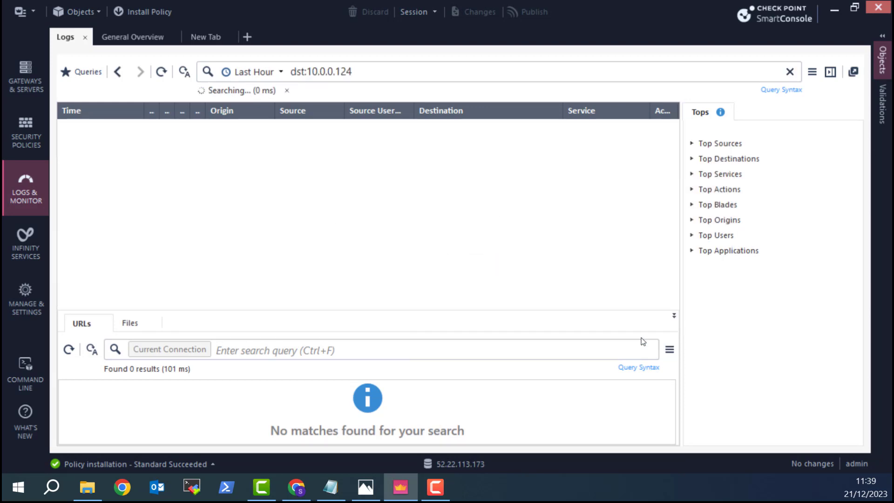
# - Change the log query's destination address to 10.0.0.125 and run the search
pyautogui.click(350, 73)
pyautogui.press('BackSpace')
pyautogui.write('5')
pyautogui.press('Return')
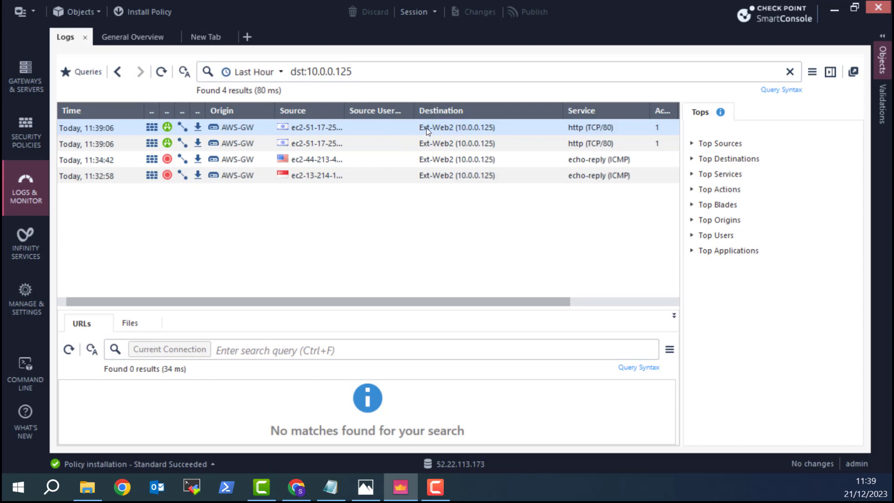
# - Open the details of the newest http log for Ext-Web2 and follow its link to the matched NAT rule
pyautogui.doubleClick(426, 132)
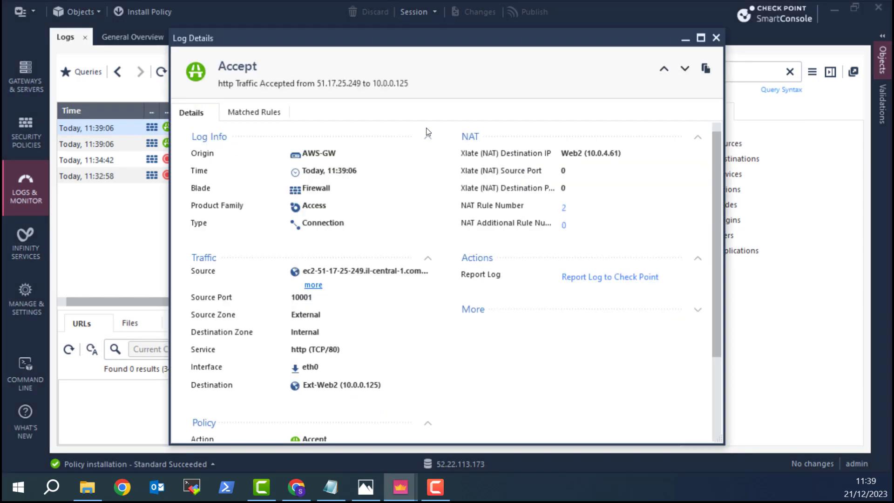
pyautogui.click(564, 209)
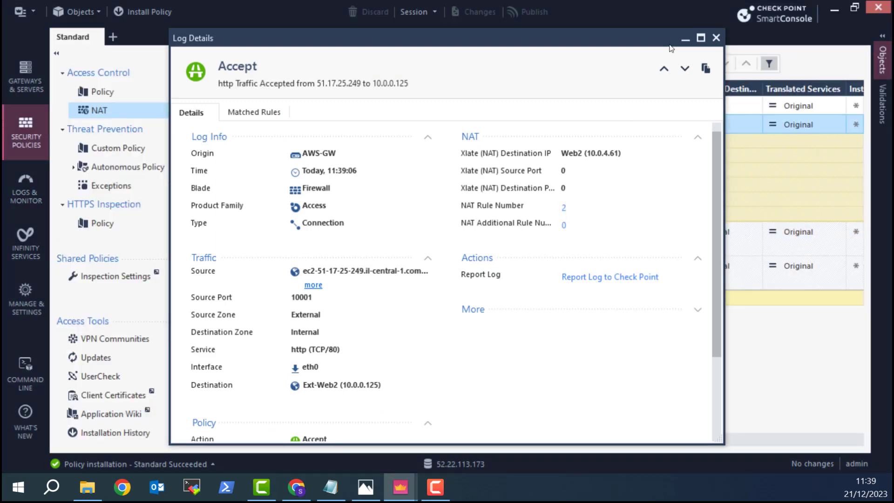